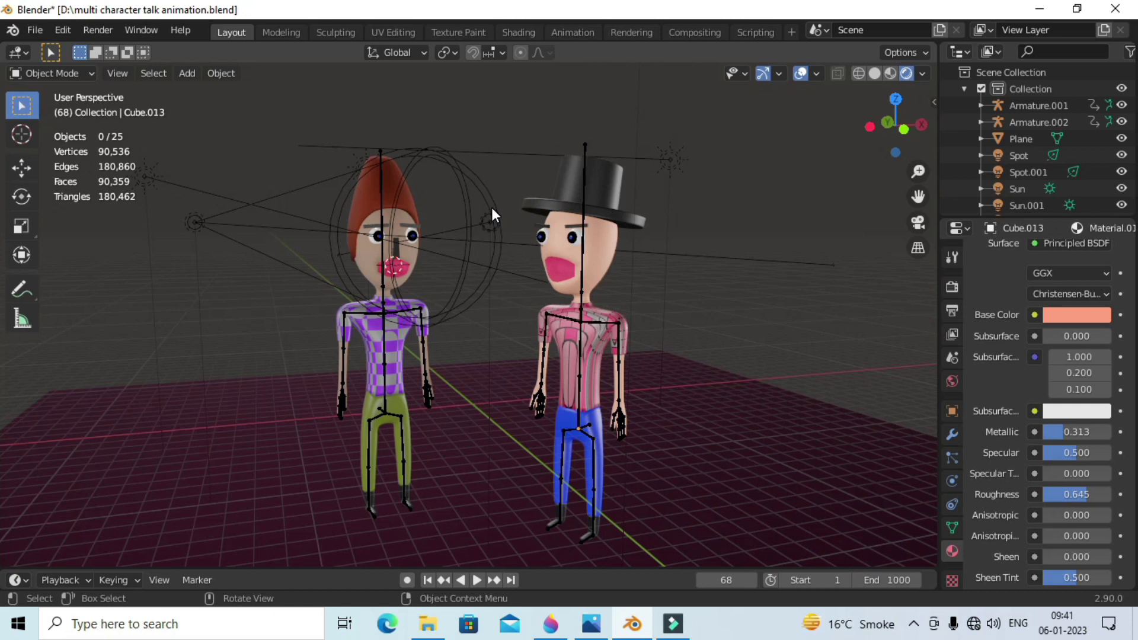
# Delete the four box-selected lights and then the Sun.002 light
pyautogui.moveTo(441, 98); pyautogui.dragTo(510, 272)
pyautogui.press('Delete')
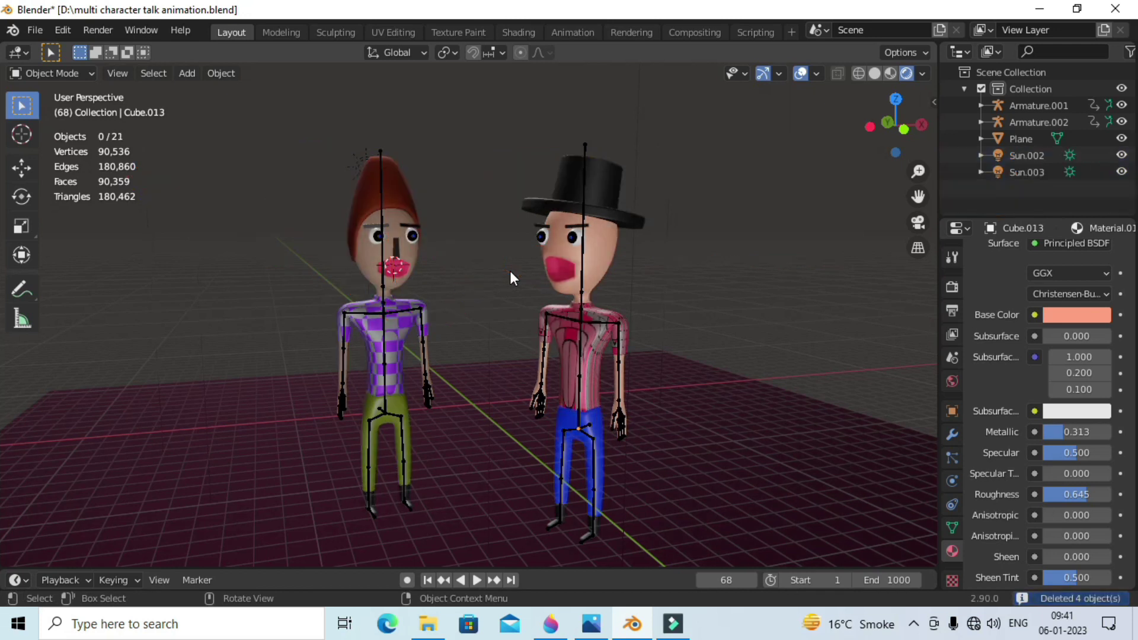
pyautogui.click(640, 101)
pyautogui.scroll(-2, 645, 125)
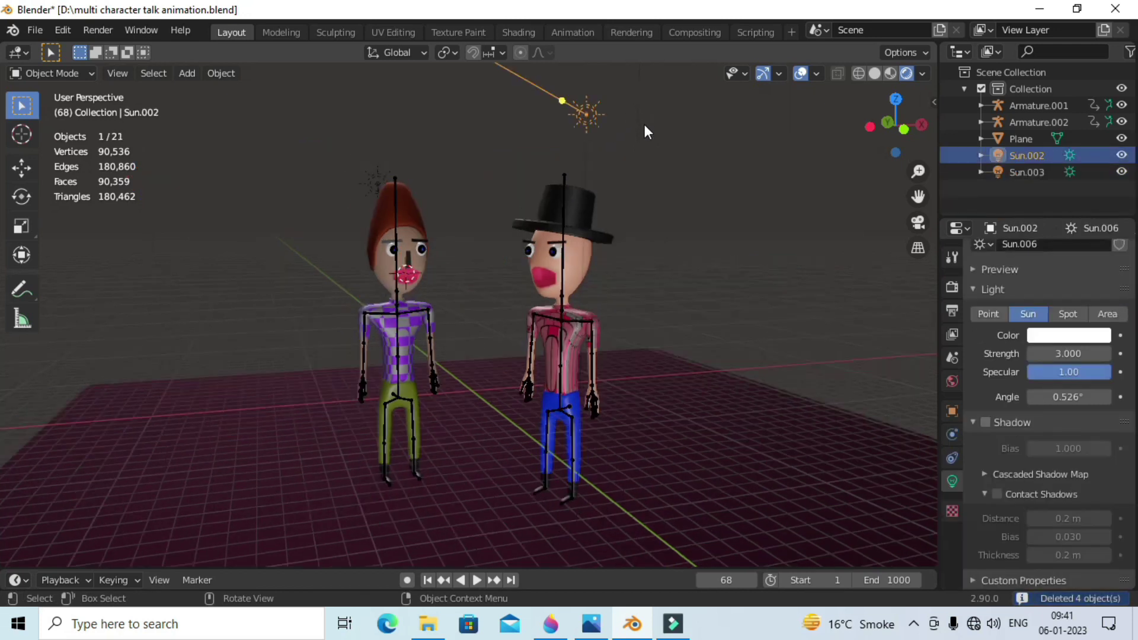
pyautogui.scroll(-2, 556, 158)
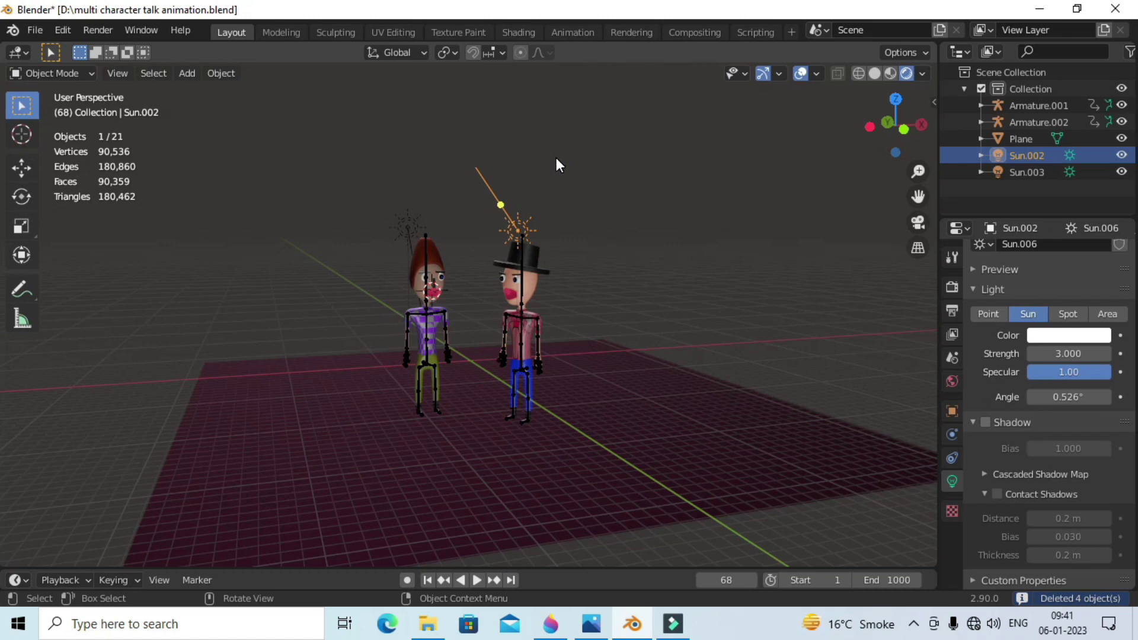
pyautogui.press('Delete')
# Delete the last light, Sun.003, and orbit to a low frontal view of the characters
pyautogui.scroll(2, 415, 176)
pyautogui.scroll(2, 386, 192)
pyautogui.click(386, 192)
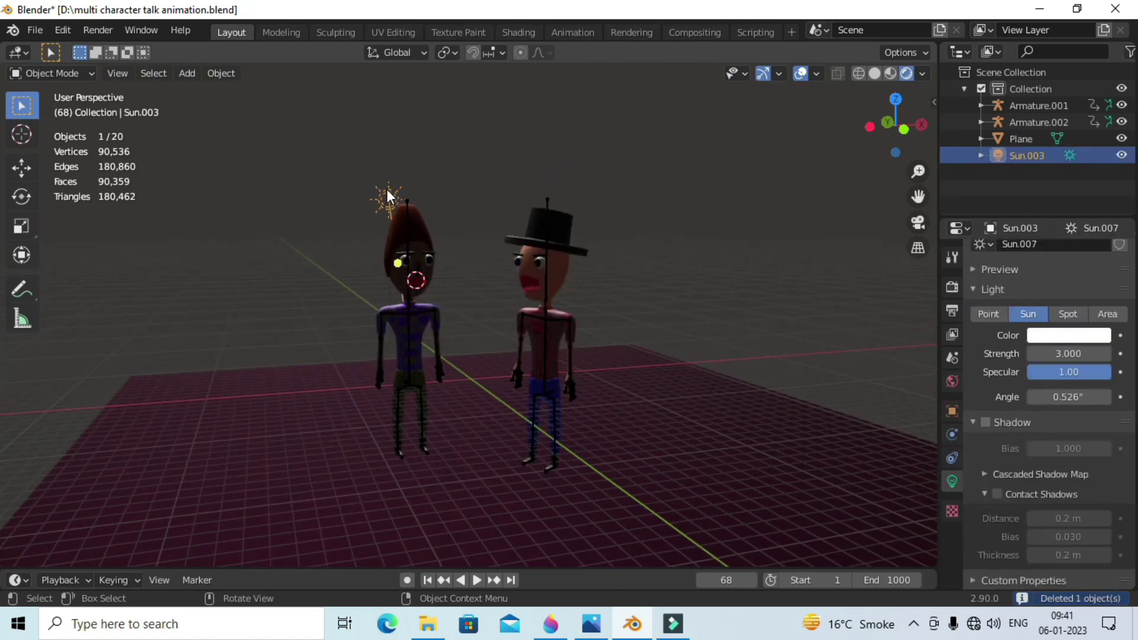
pyautogui.press('Delete')
pyautogui.moveTo(564, 218)
pyautogui.mouseDown(button='middle')
pyautogui.moveTo(585, 222)
pyautogui.moveTo(561, 215)
pyautogui.moveTo(573, 222)
pyautogui.mouseUp(button='middle')
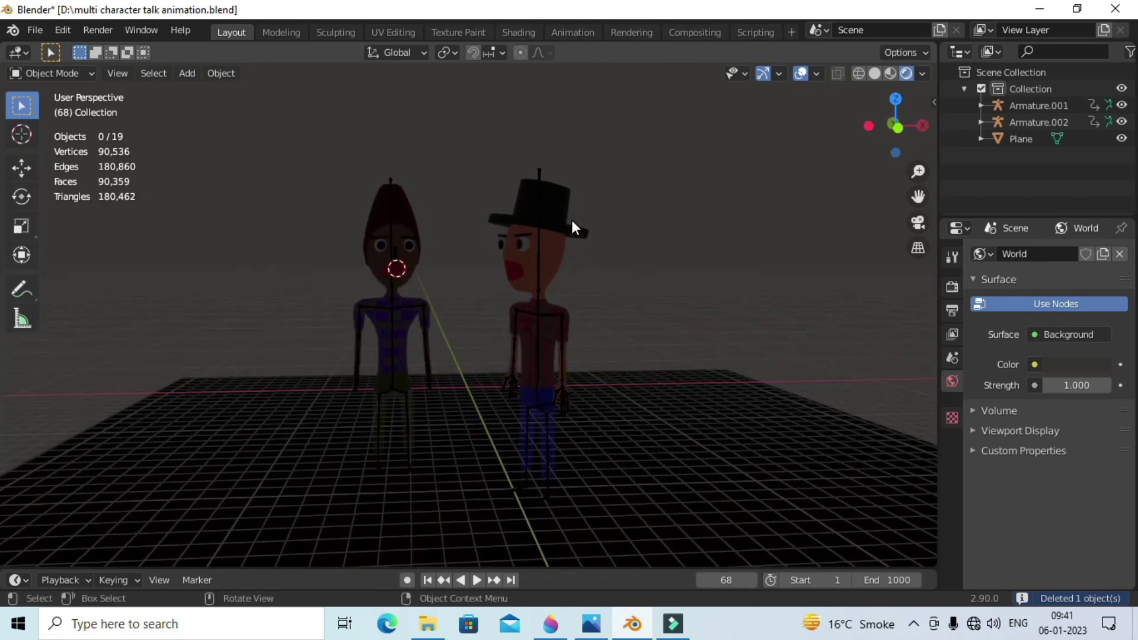
pyautogui.moveTo(560, 257); pyautogui.dragTo(604, 262, button='middle')
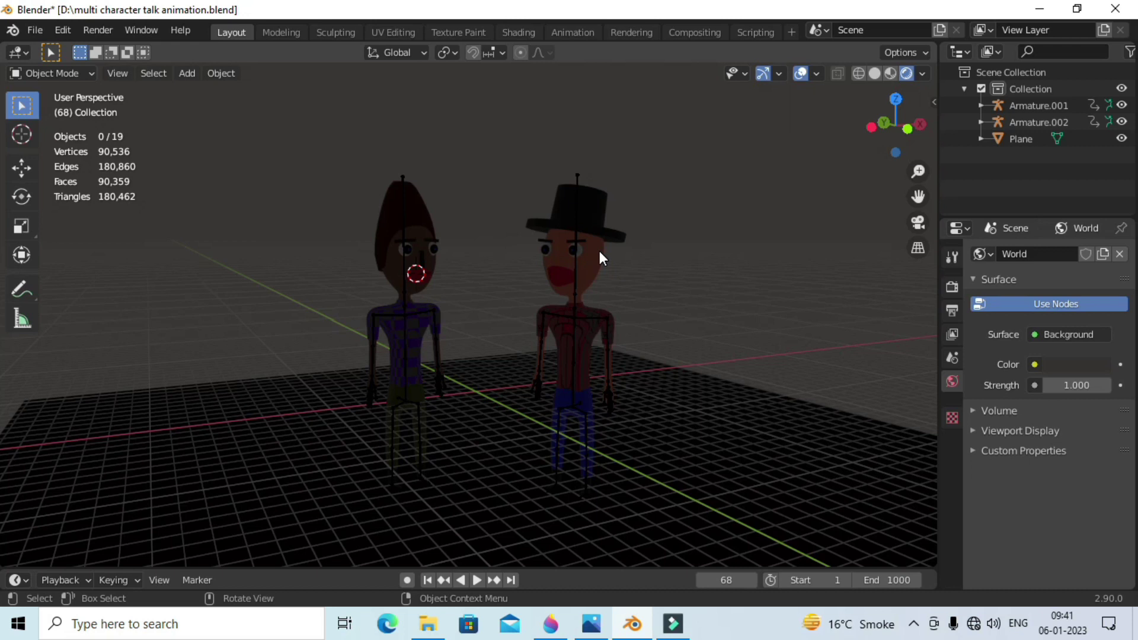
# Switch to front view, snap the 3D cursor to world origin, and browse Add > Light
pyautogui.press('KP_1')
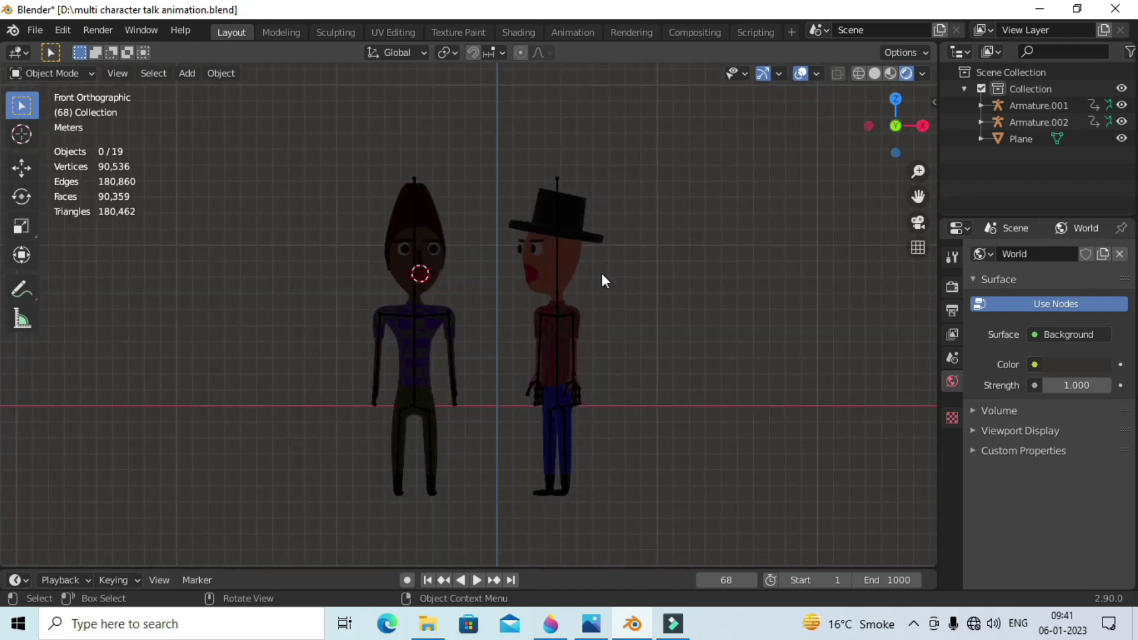
pyautogui.scroll(-2, 604, 280)
pyautogui.hotkey('shift', 's')
pyautogui.click(670, 283)
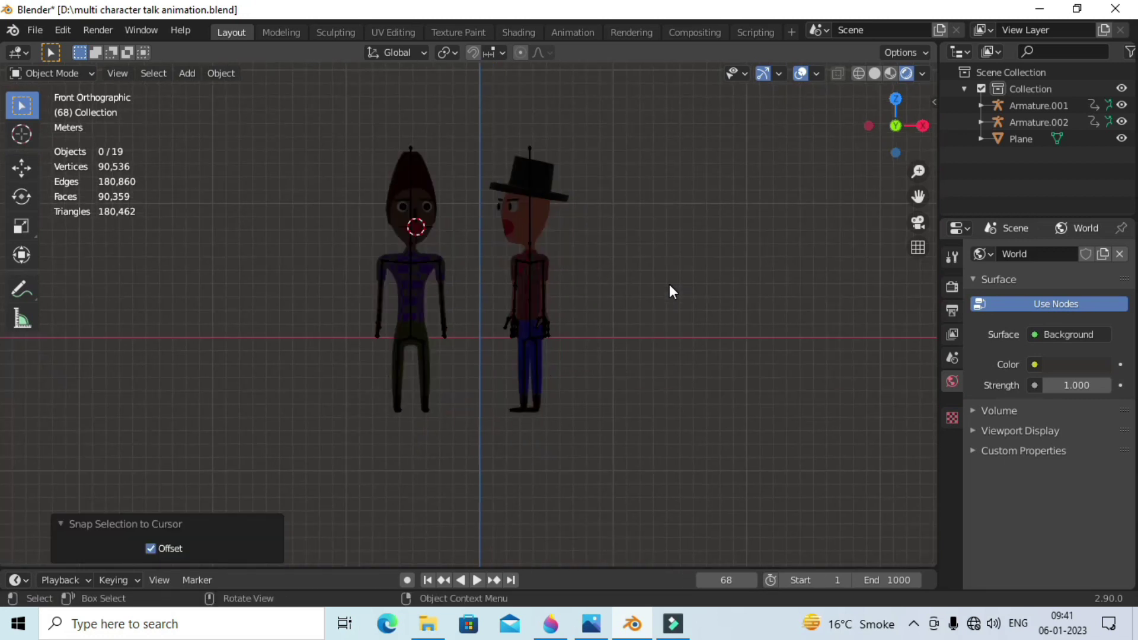
pyautogui.hotkey('shift', 's')
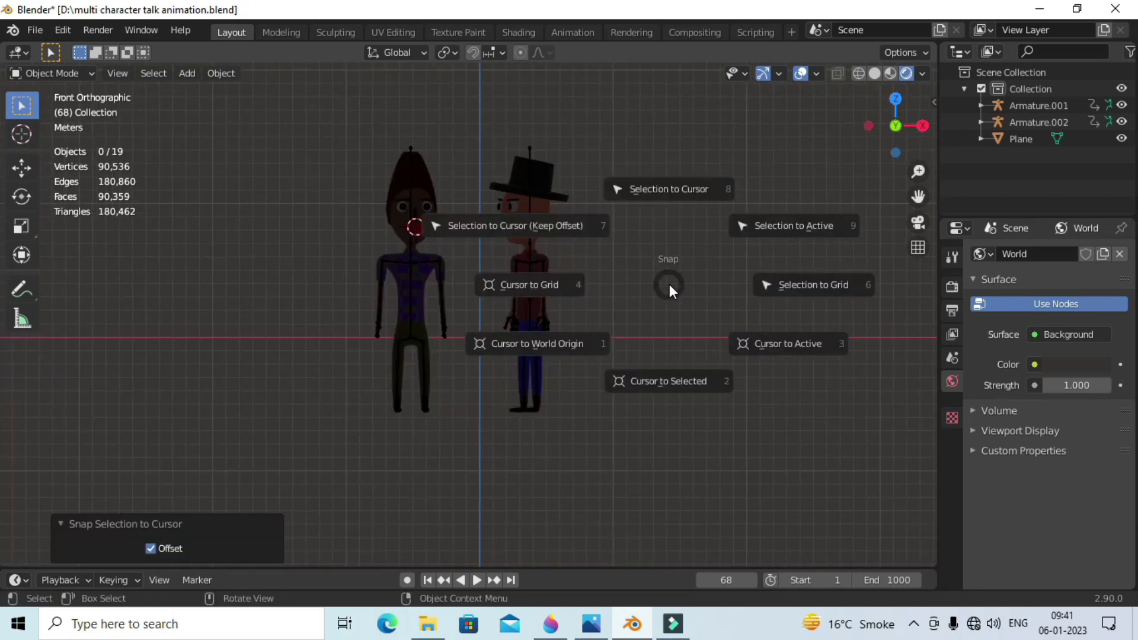
pyautogui.click(582, 343)
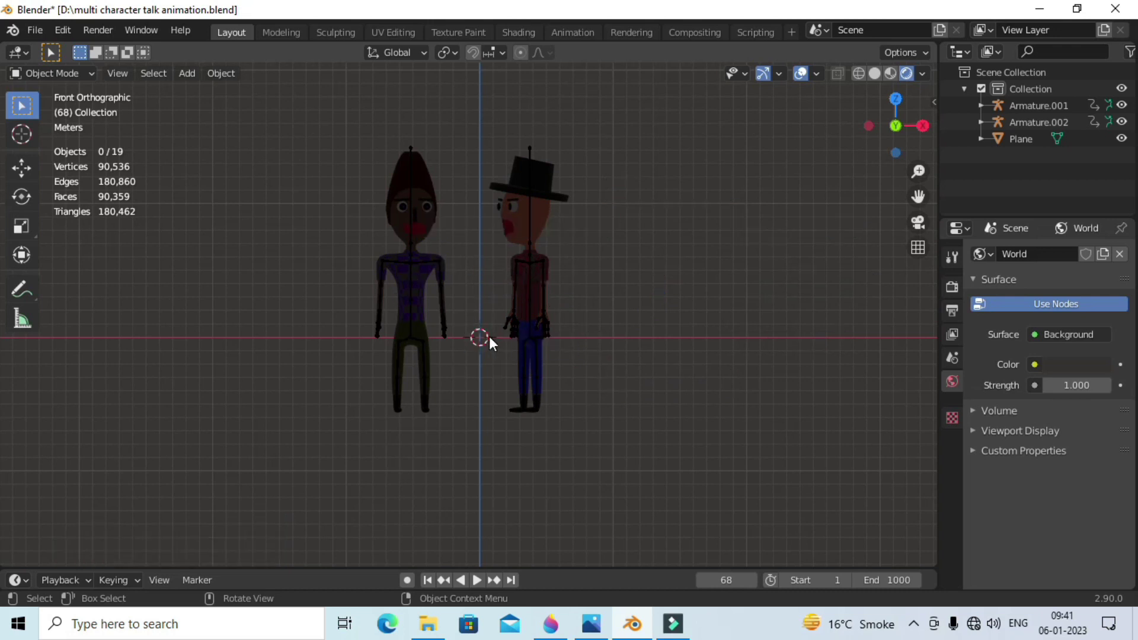
pyautogui.click(189, 76)
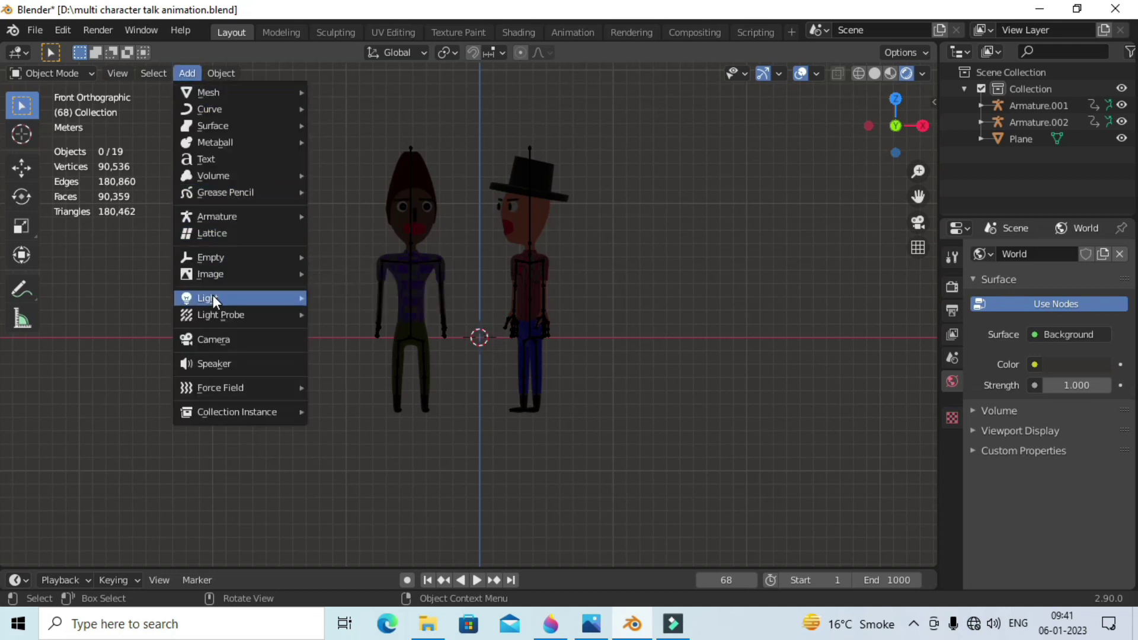
pyautogui.moveTo(209, 298)
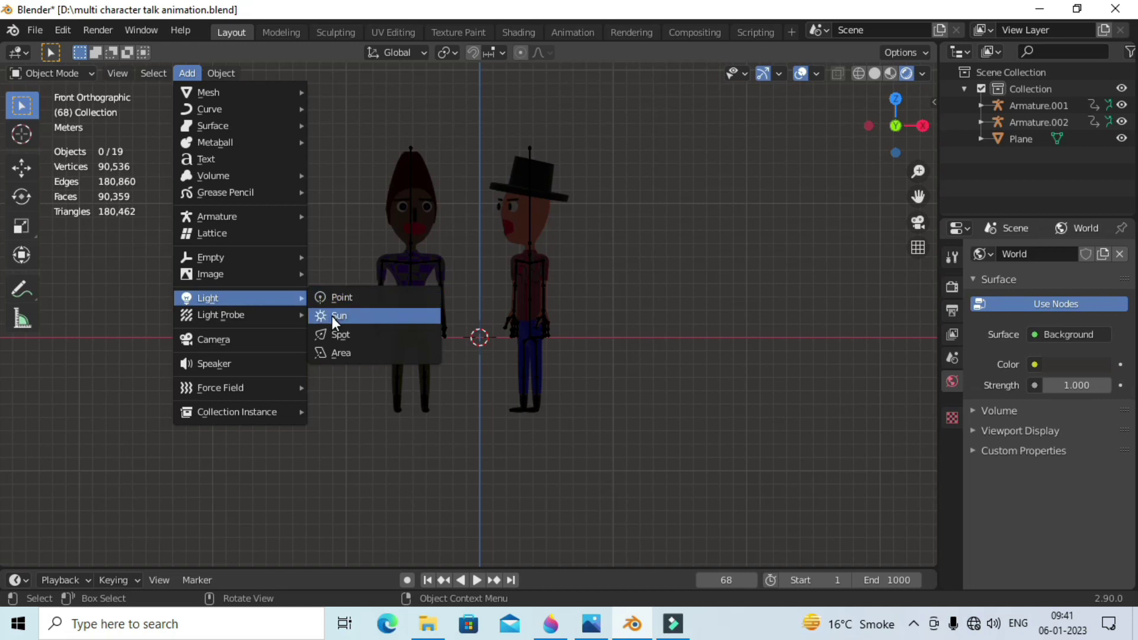
# Add a Sun light up-right of the characters with Strength 3, rotated 81.6° toward them
pyautogui.click(332, 316)
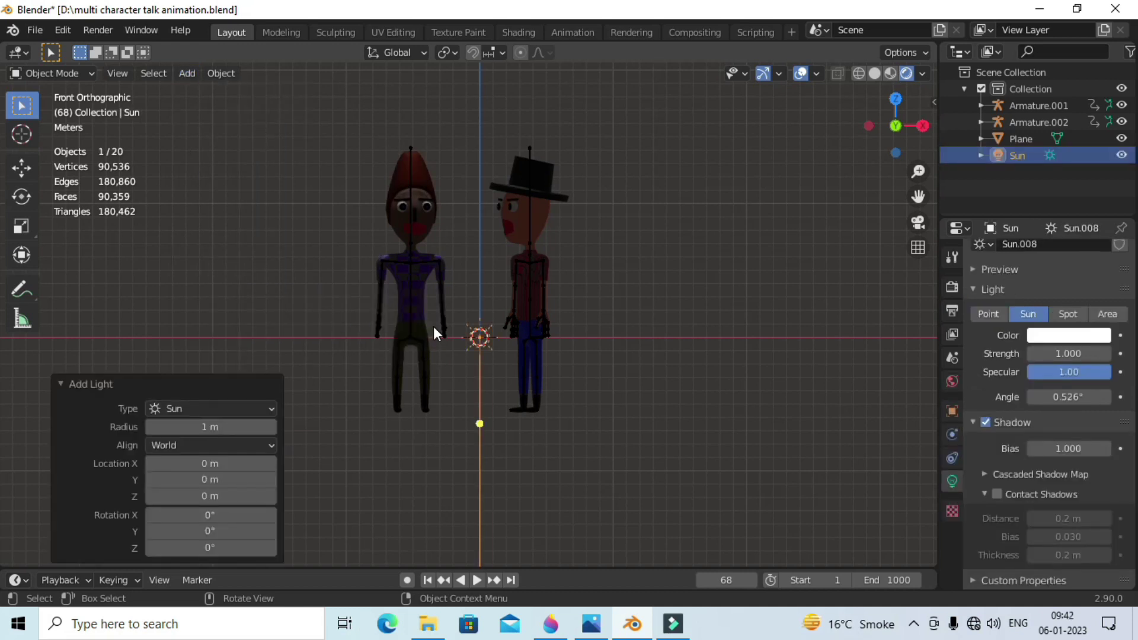
pyautogui.press('g')
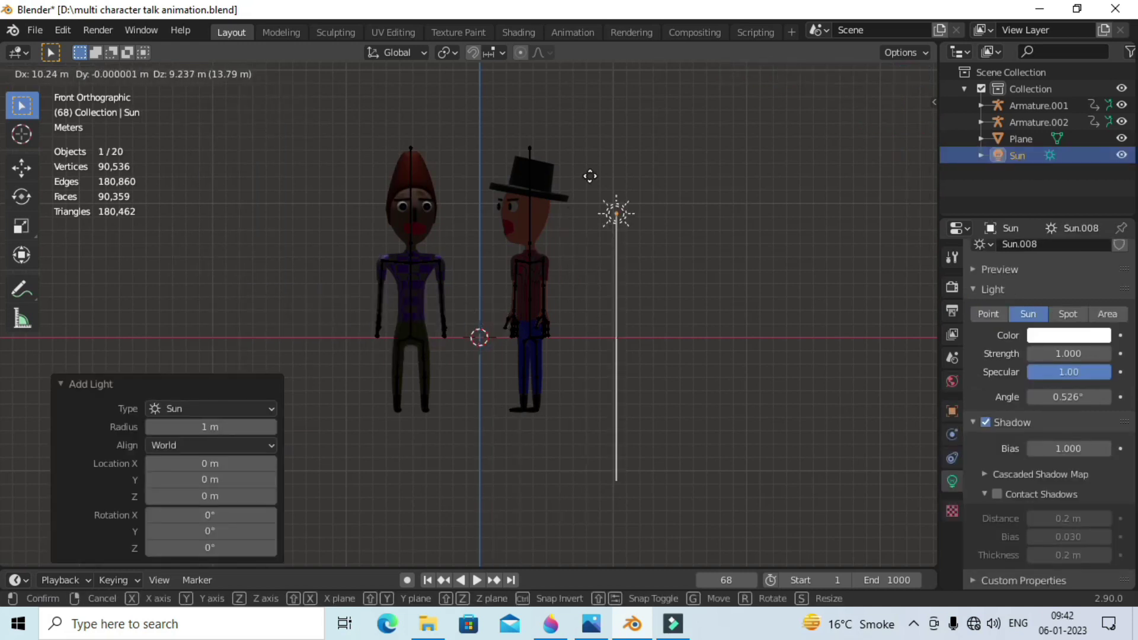
pyautogui.click(603, 151)
pyautogui.click(1055, 354)
pyautogui.write('3')
pyautogui.press('Return')
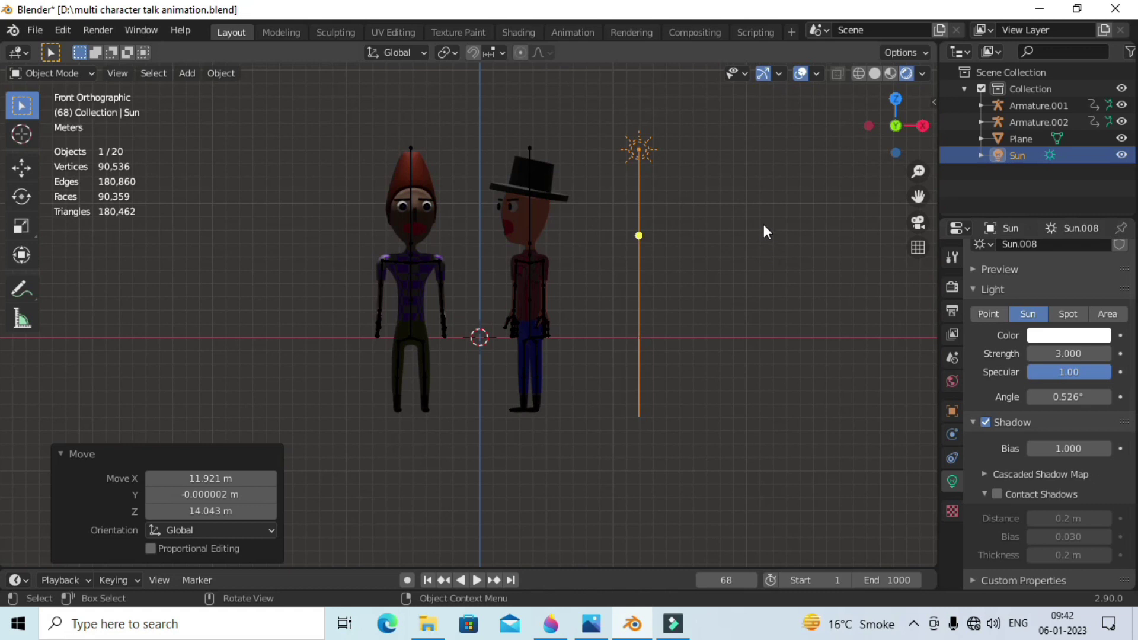
pyautogui.press('r')
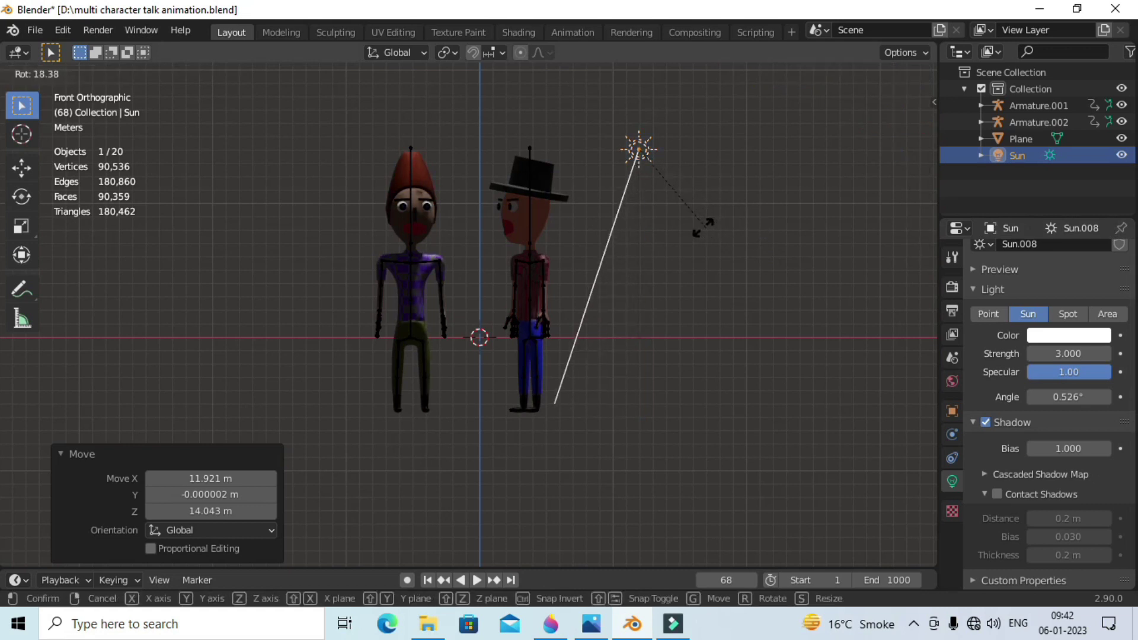
pyautogui.click(624, 185)
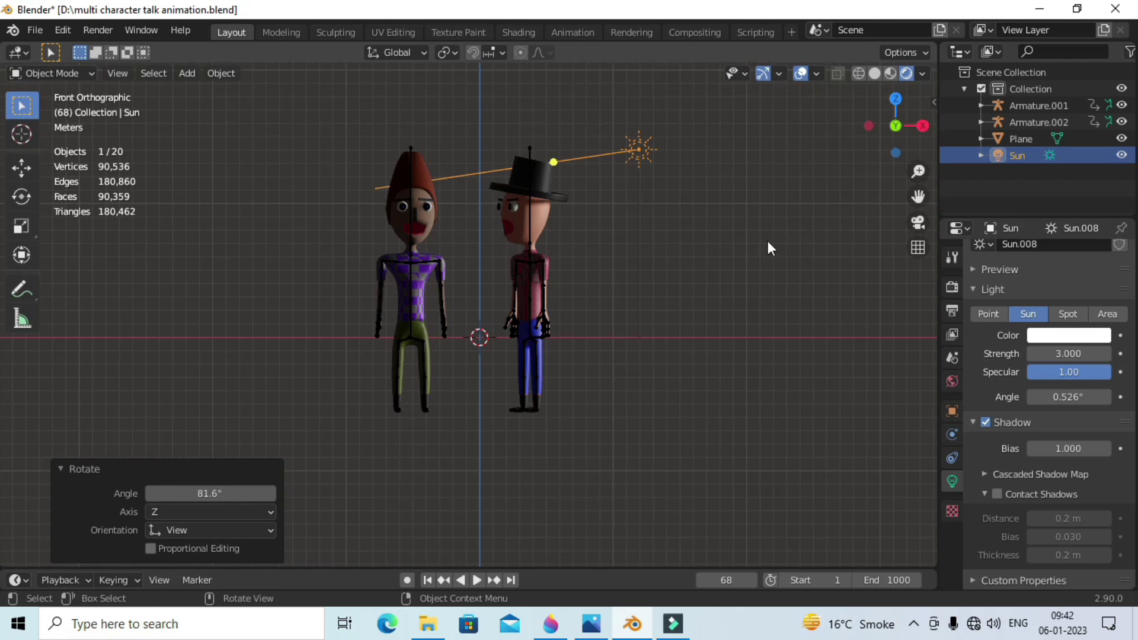
# Duplicate the sun as Sun.001 at the upper left, rotated -115° toward the characters
pyautogui.hotkey('shift', 'd')
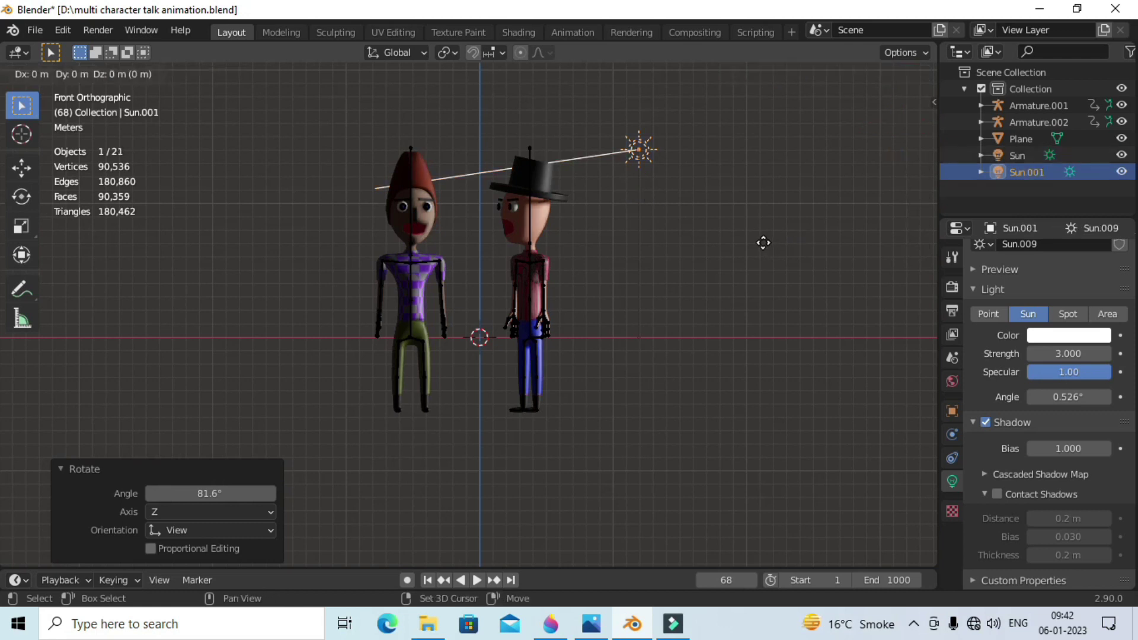
pyautogui.click(446, 244)
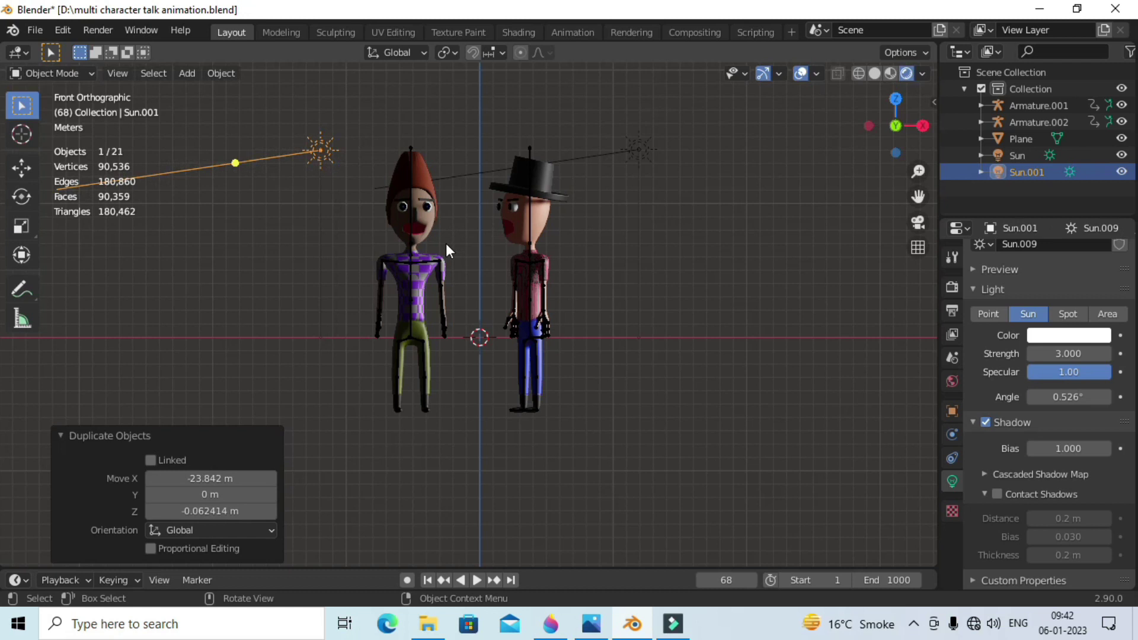
pyautogui.press('r')
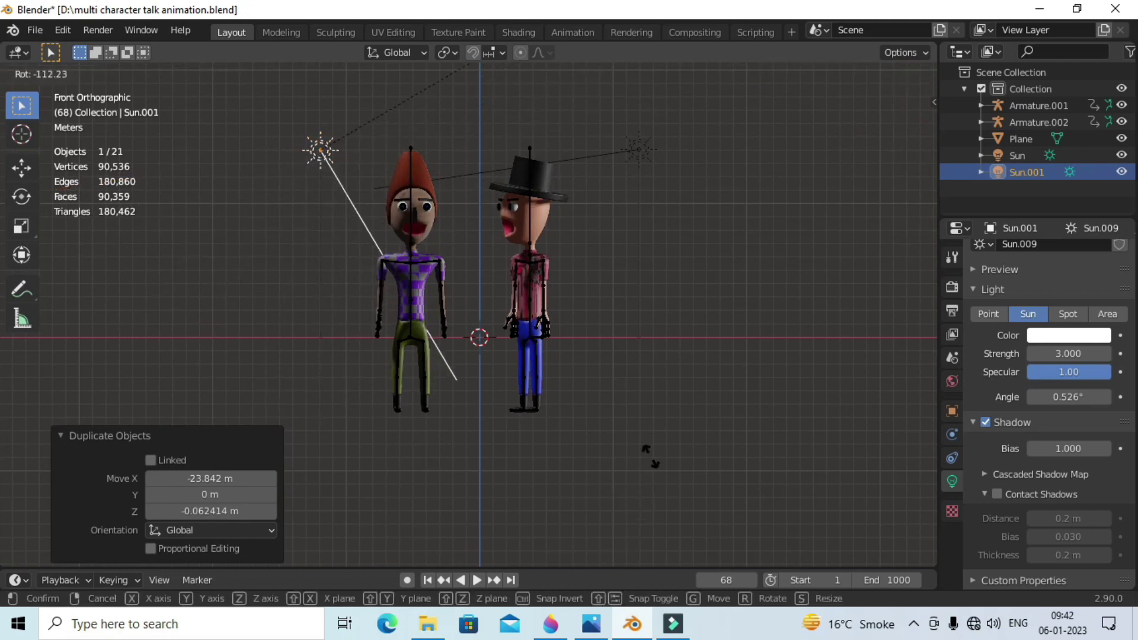
pyautogui.click(656, 439)
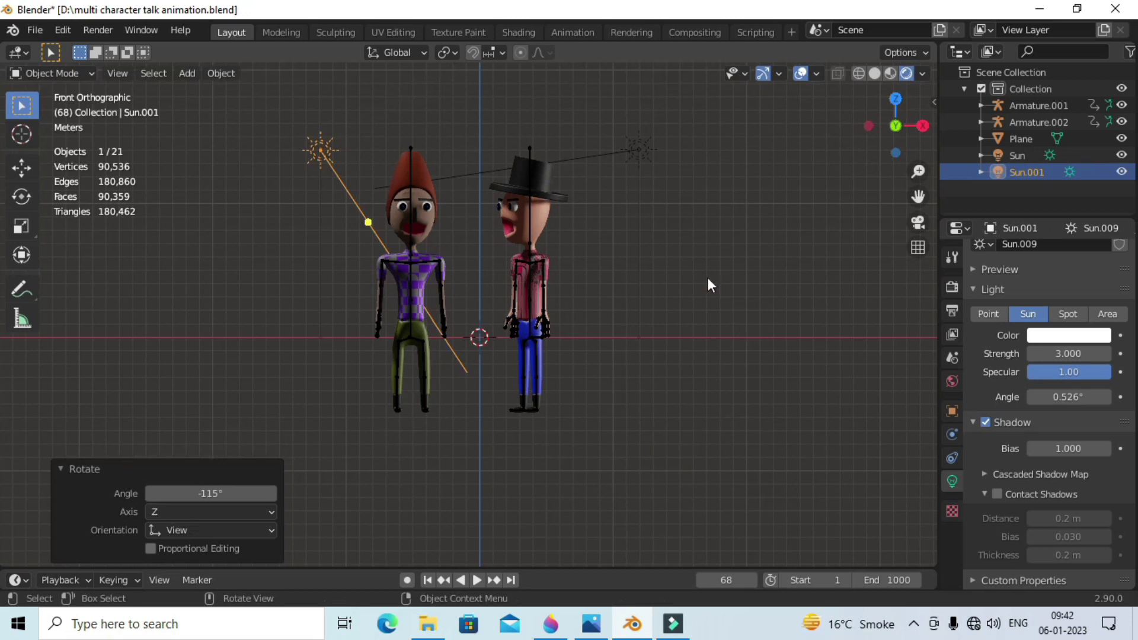
# Turn off shadow casting on Sun.001 and on the original Sun
pyautogui.scroll(1, 568, 263)
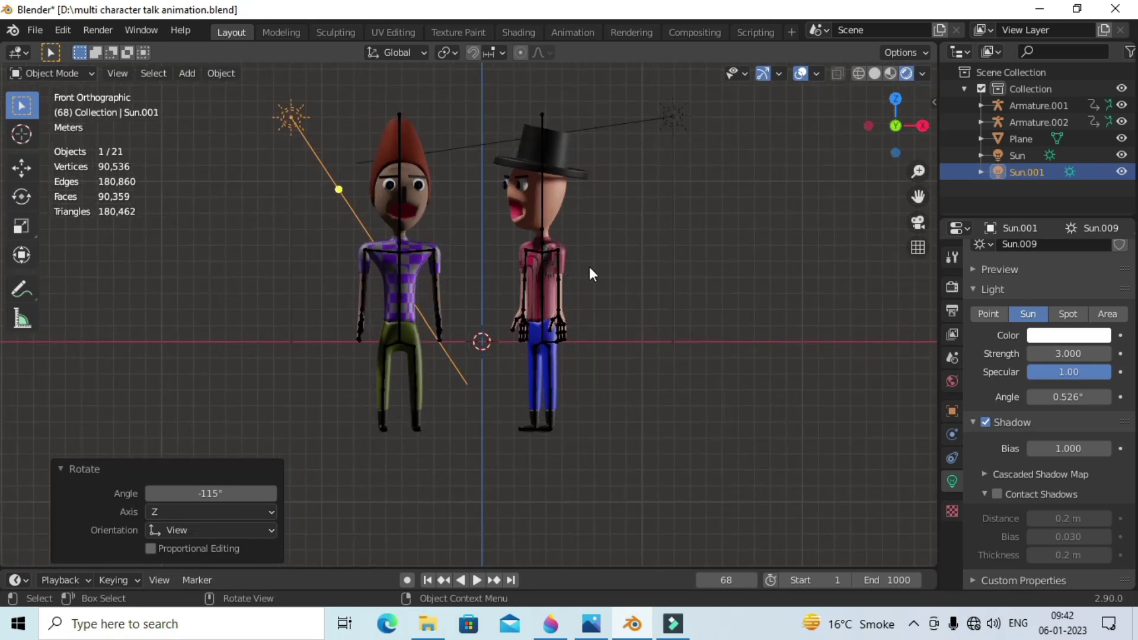
pyautogui.click(987, 424)
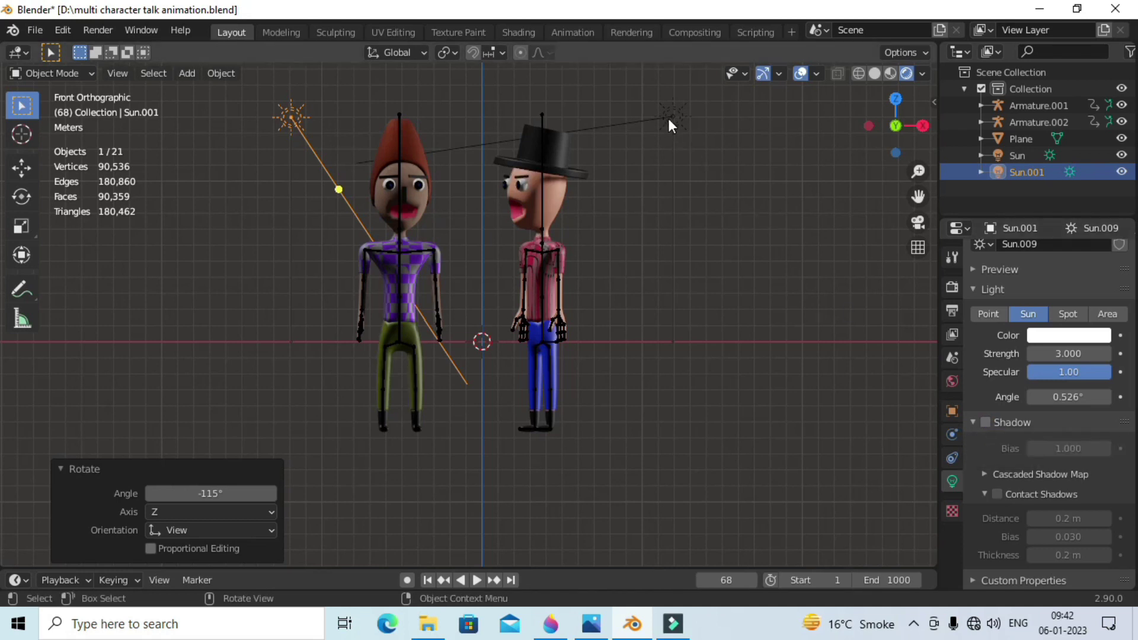
pyautogui.click(667, 119)
pyautogui.click(988, 422)
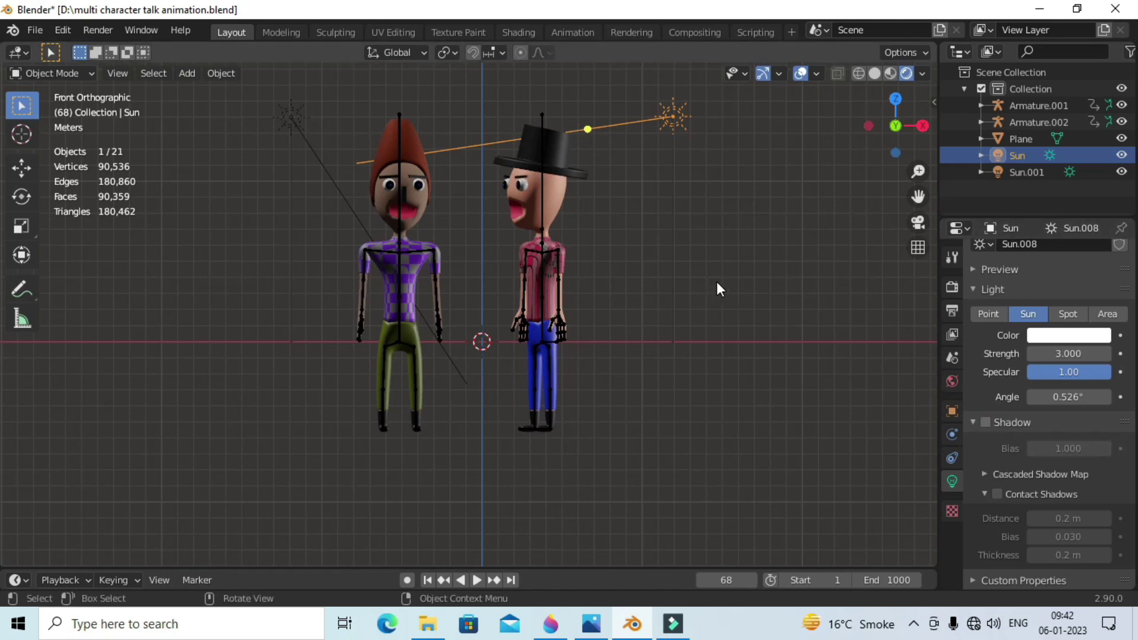
# Duplicate a sun as Sun.002, rotating and moving it beside the characters in top view
pyautogui.press('KP_3')
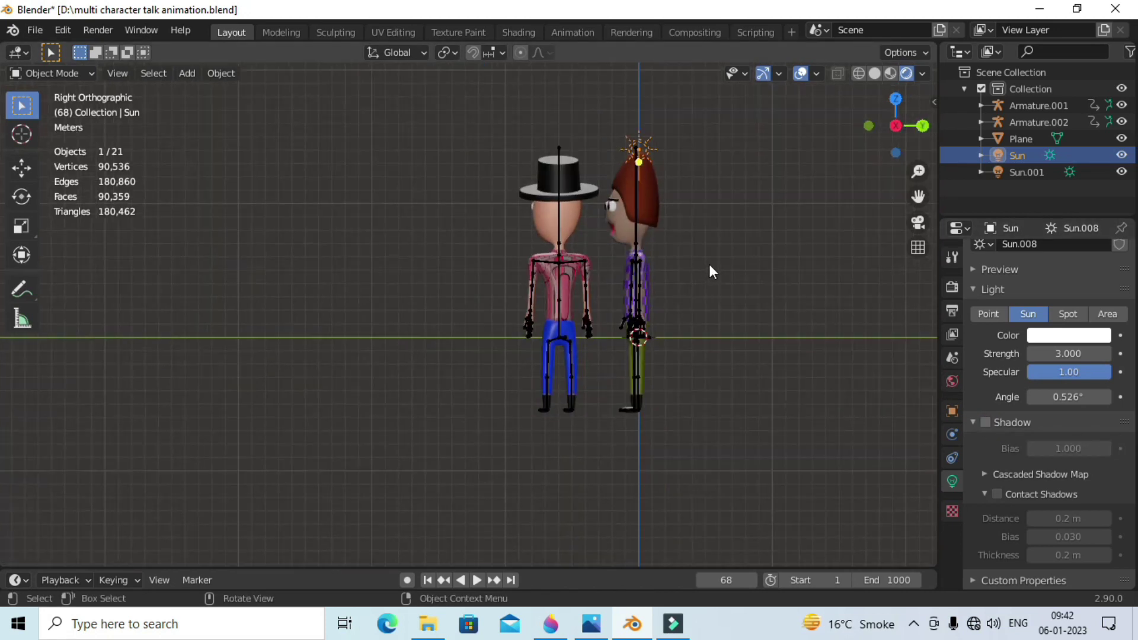
pyautogui.keyDown('shift'); pyautogui.moveTo(710, 265); pyautogui.dragTo(614, 235, button='middle'); pyautogui.keyUp('shift')
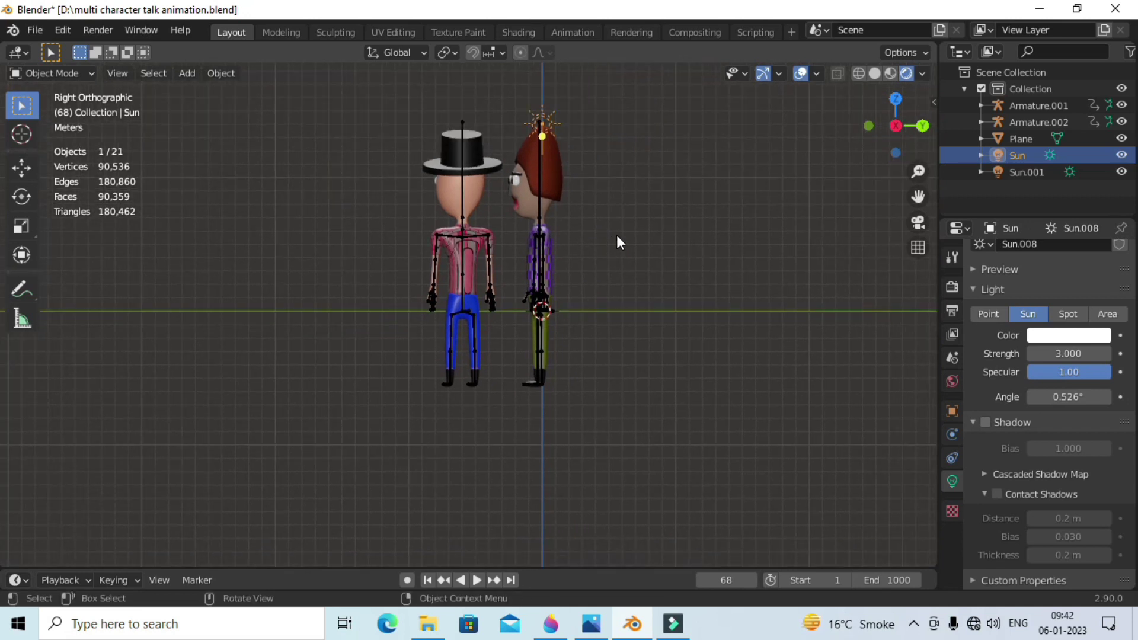
pyautogui.hotkey('shift', 'd')
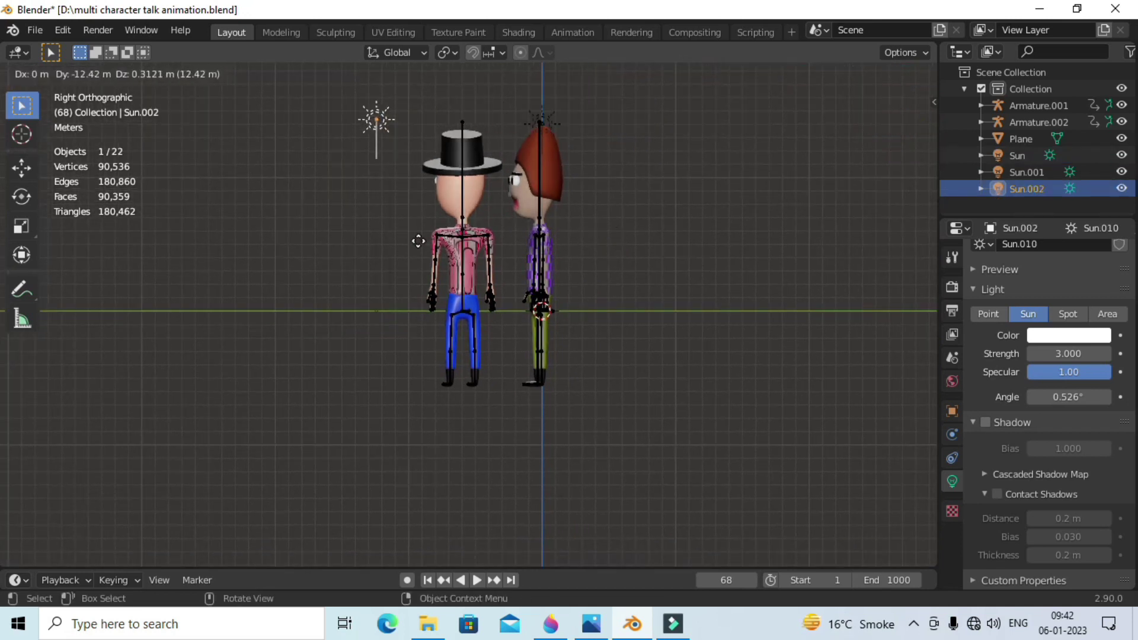
pyautogui.click(376, 247)
pyautogui.press('KP_7')
pyautogui.scroll(-3, 377, 244)
pyautogui.scroll(-1, 379, 260)
pyautogui.press('r')
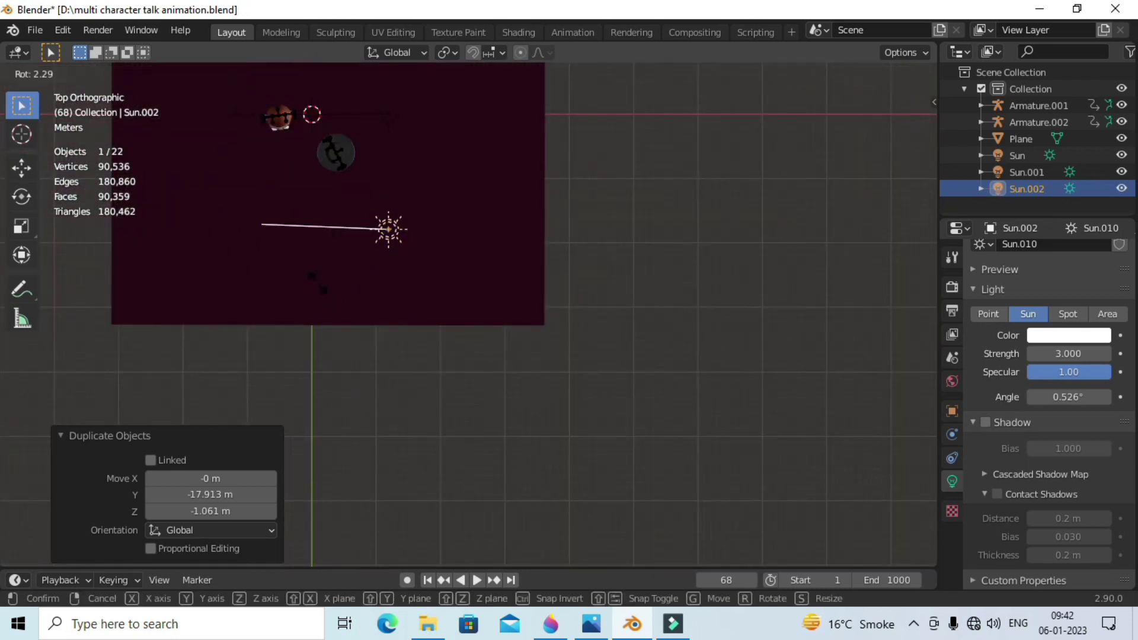
pyautogui.click(351, 189)
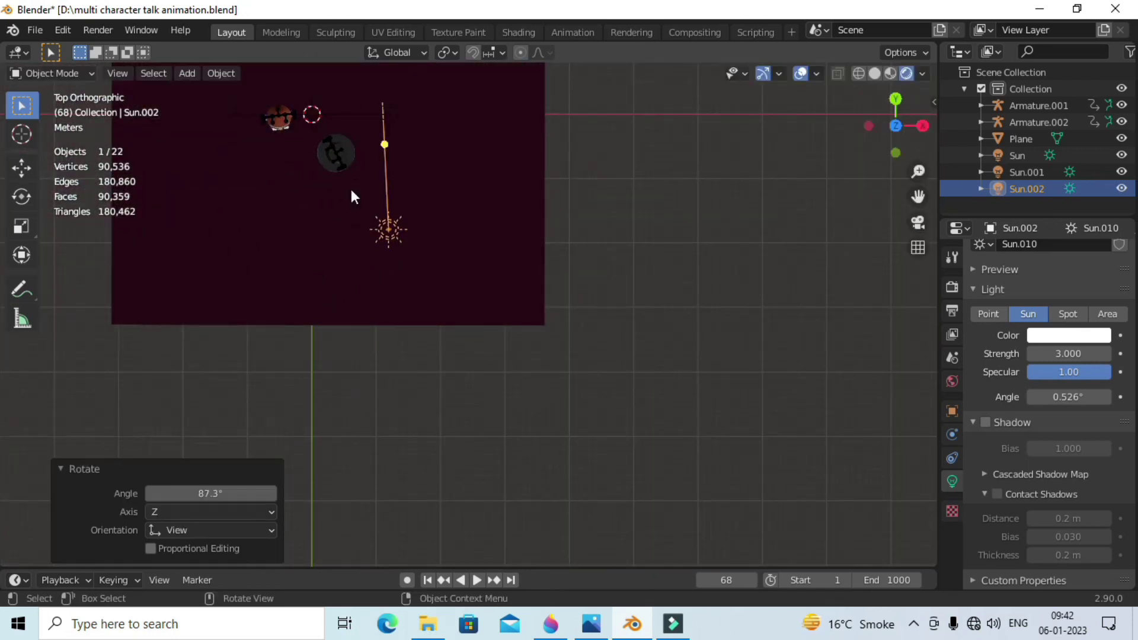
pyautogui.scroll(-1, 384, 230)
pyautogui.scroll(-1, 407, 255)
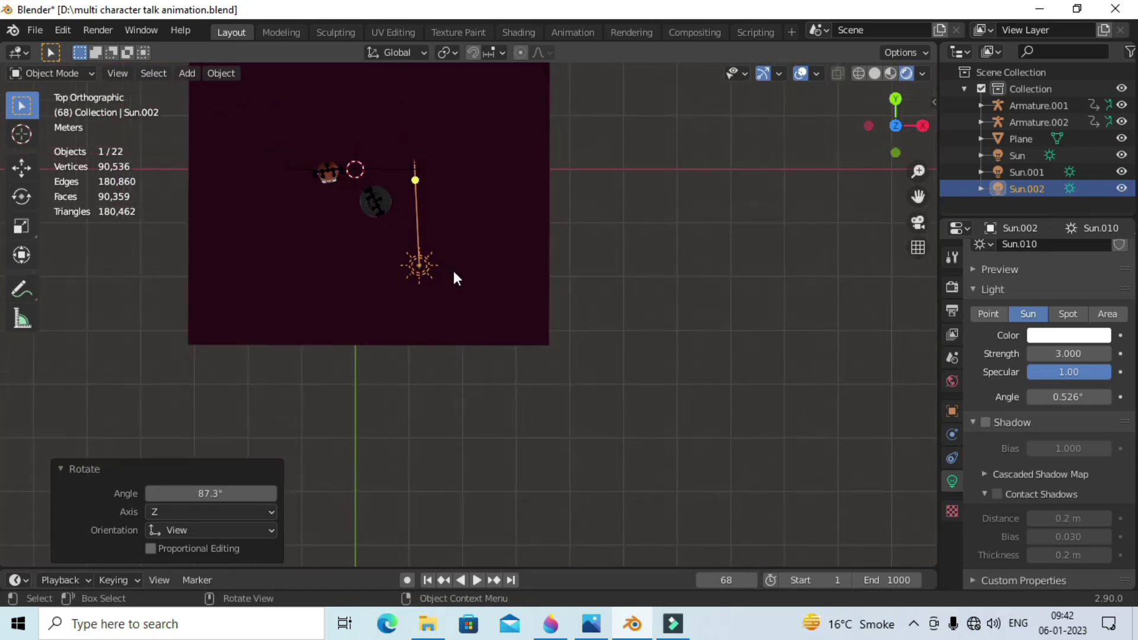
pyautogui.press('g')
pyautogui.click(384, 279)
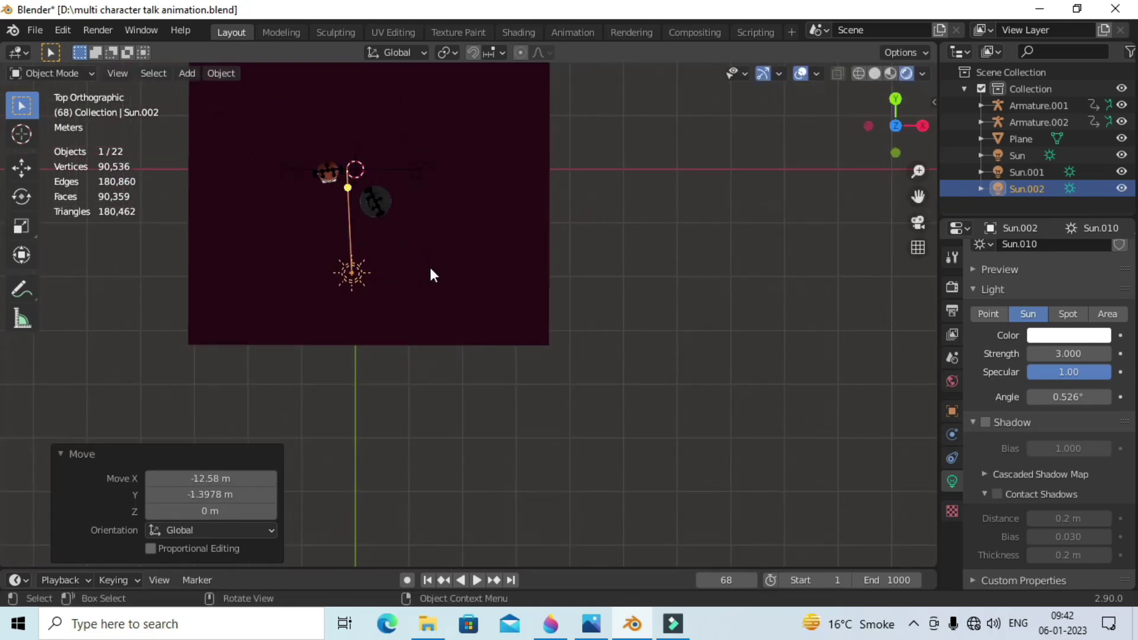
# Add Sun.003 angled in from the upper right, and shift Sun.002 further left
pyautogui.press('KP_3')
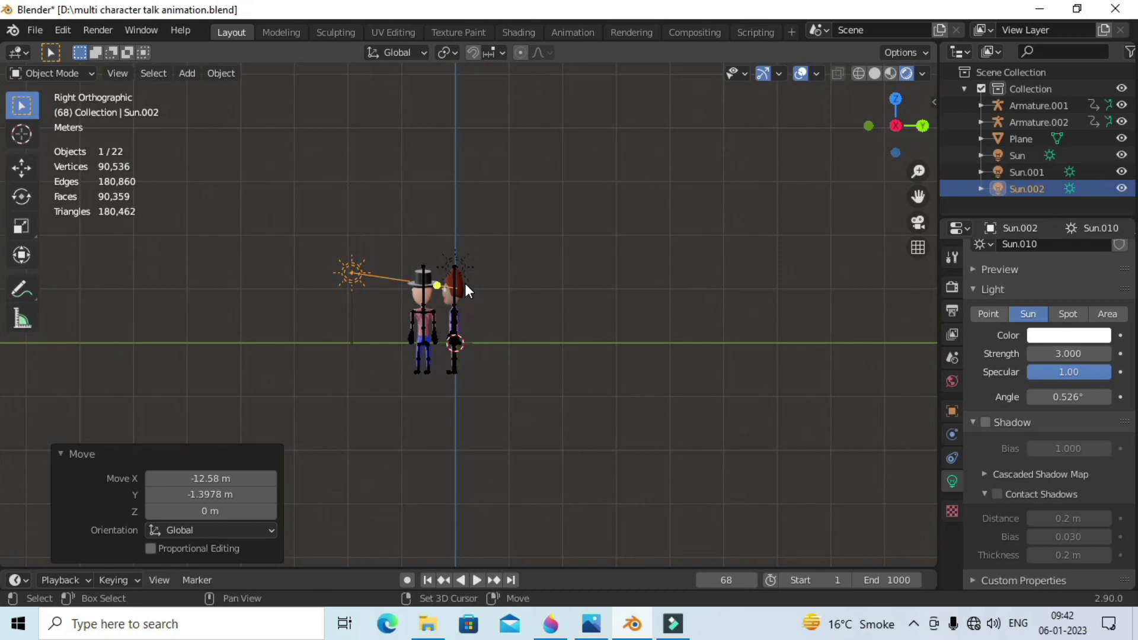
pyautogui.hotkey('shift', 'd')
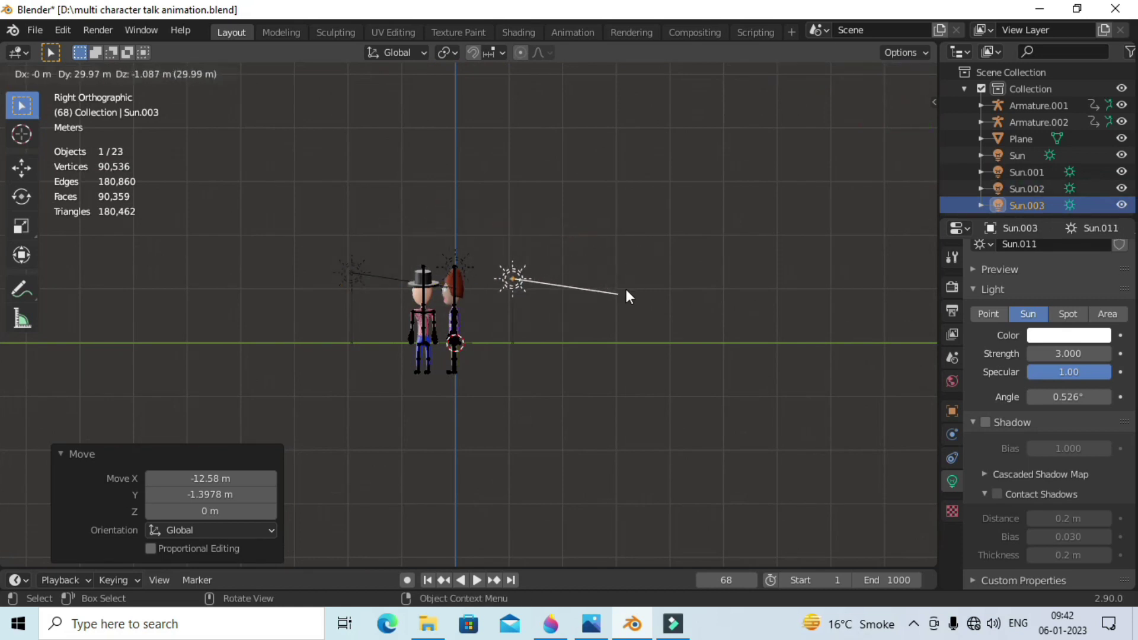
pyautogui.click(653, 290)
pyautogui.press('r')
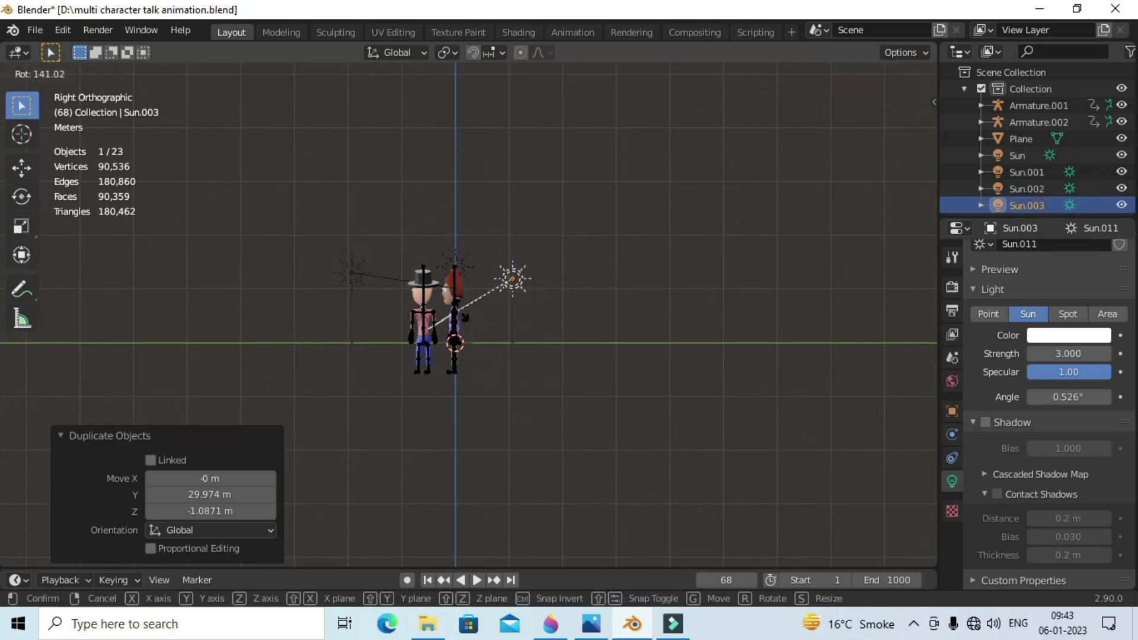
pyautogui.click(466, 298)
pyautogui.press('g')
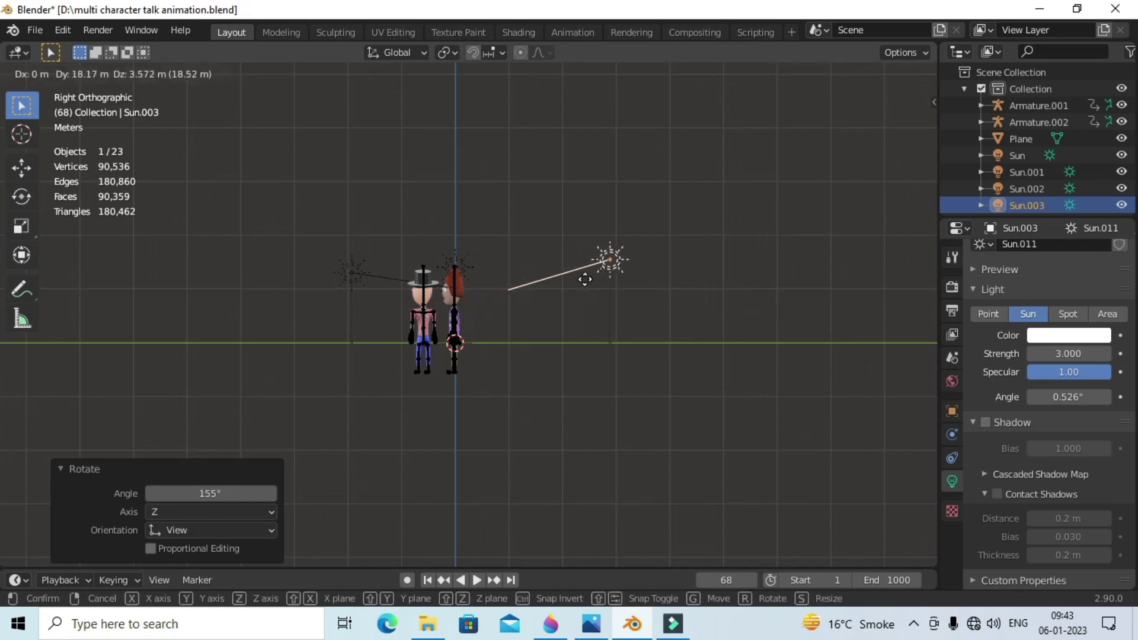
pyautogui.click(508, 283)
pyautogui.click(378, 276)
pyautogui.press('g')
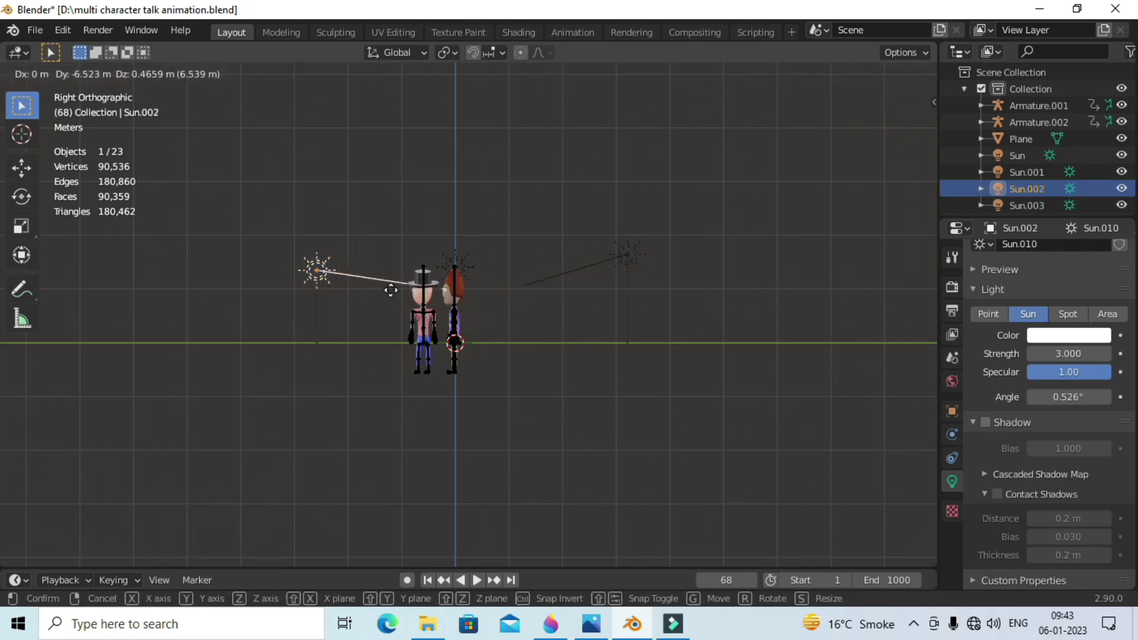
pyautogui.click(369, 285)
# Orbit around the characters to inspect the four-sun lighting
pyautogui.moveTo(369, 285)
pyautogui.mouseDown(button='middle')
pyautogui.moveTo(396, 293)
pyautogui.moveTo(556, 263)
pyautogui.moveTo(553, 247)
pyautogui.mouseUp(button='middle')
pyautogui.scroll(3, 560, 267)
pyautogui.scroll(3, 522, 231)
pyautogui.moveTo(487, 216); pyautogui.dragTo(631, 361, button='middle')
pyautogui.scroll(2, 605, 297)
pyautogui.moveTo(580, 250); pyautogui.dragTo(707, 356, button='middle')
pyautogui.click(783, 113)
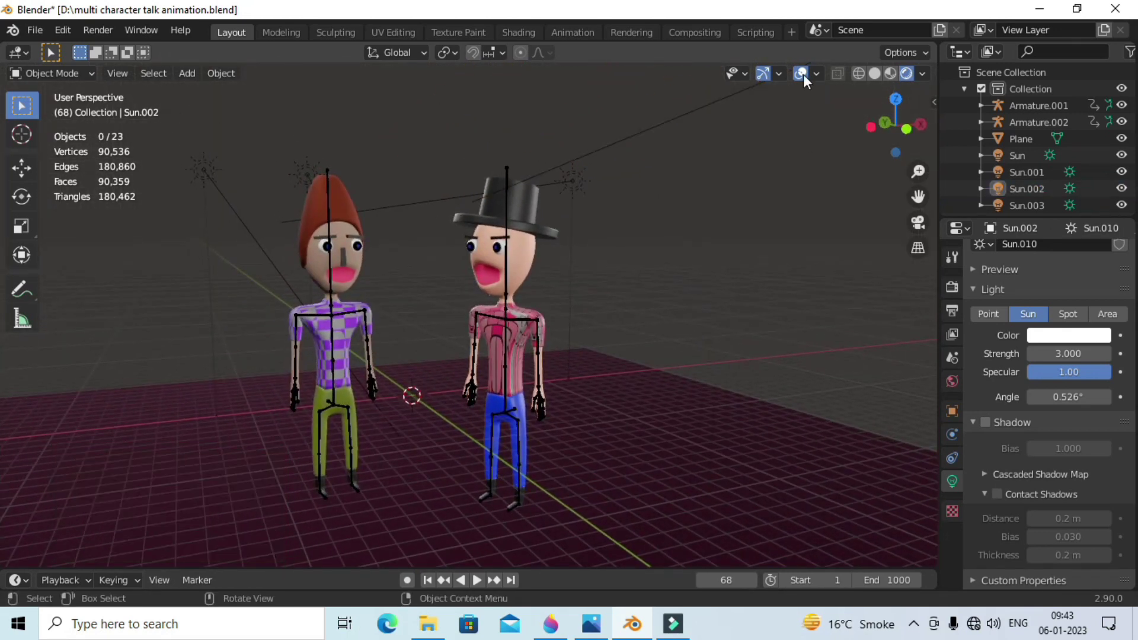
pyautogui.click(801, 73)
pyautogui.click(801, 73)
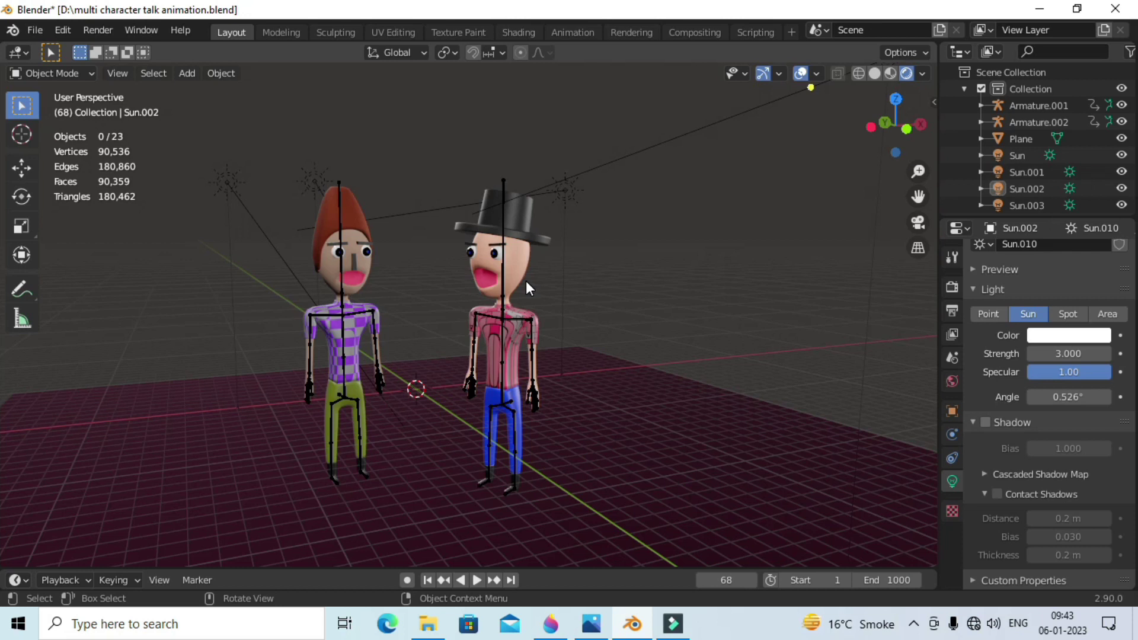
pyautogui.press('KP_1')
pyautogui.scroll(-3, 563, 293)
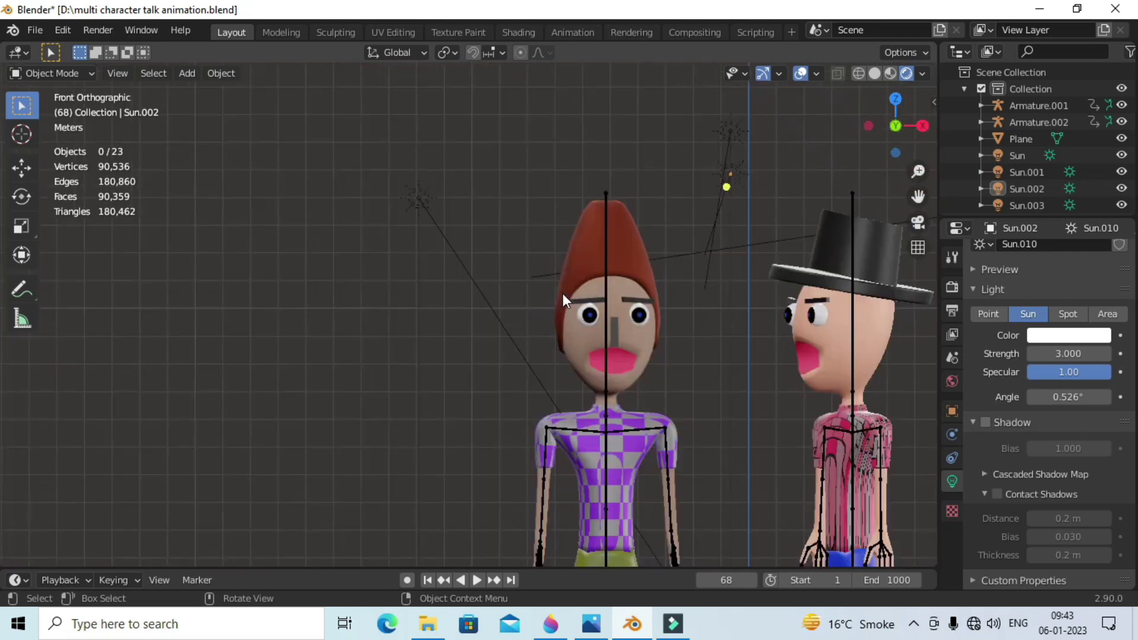
pyautogui.scroll(-4, 588, 335)
pyautogui.scroll(-2, 646, 371)
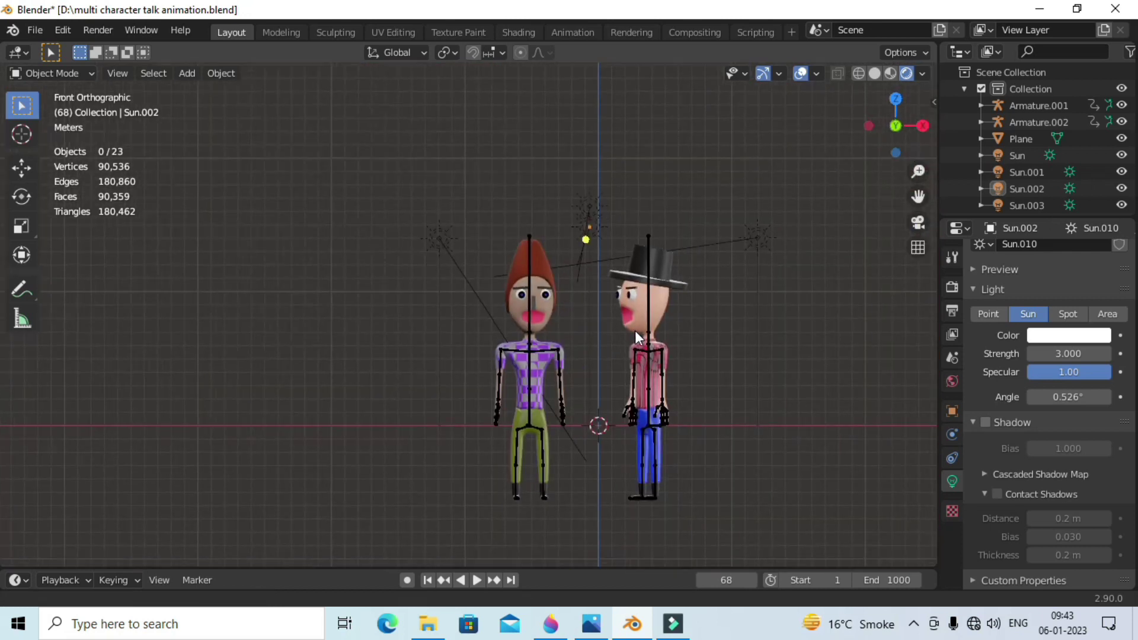
pyautogui.scroll(1, 610, 299)
pyautogui.scroll(1, 542, 267)
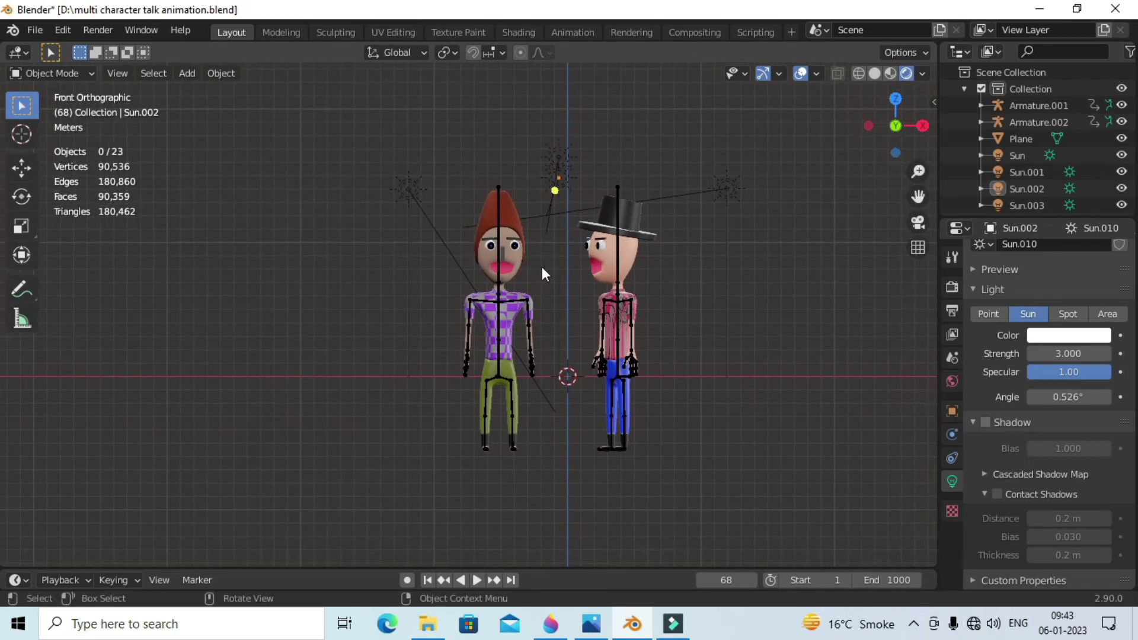
# Add a spot light up and left of the characters, aimed at their heads
pyautogui.click(191, 74)
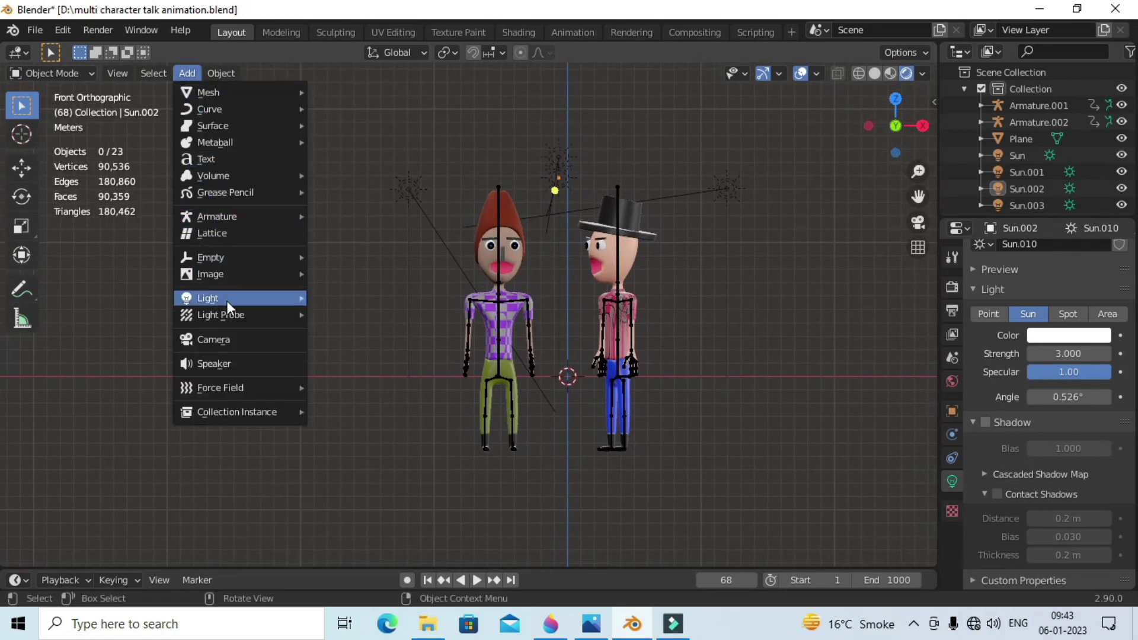
pyautogui.moveTo(240, 297)
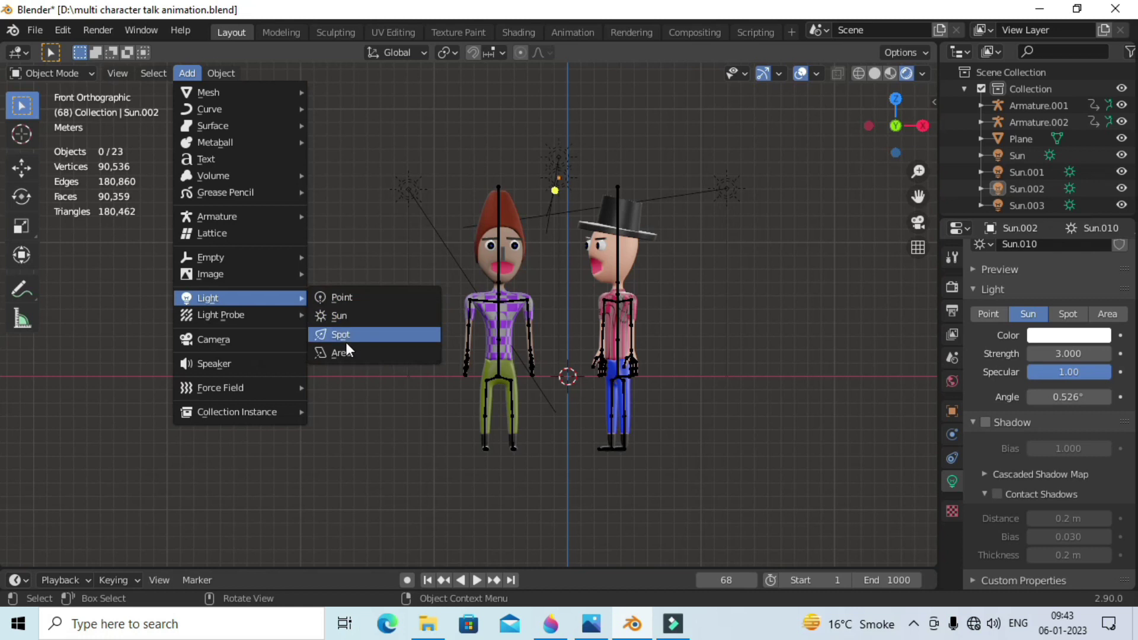
pyautogui.click(347, 336)
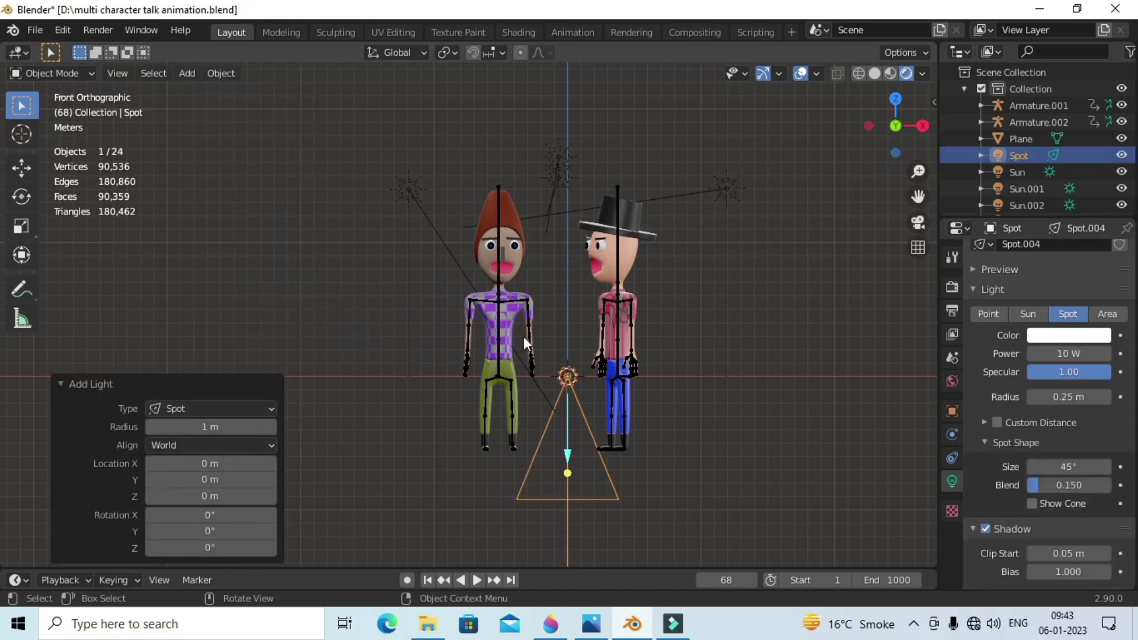
pyautogui.press('KP_7')
pyautogui.press('KP_3')
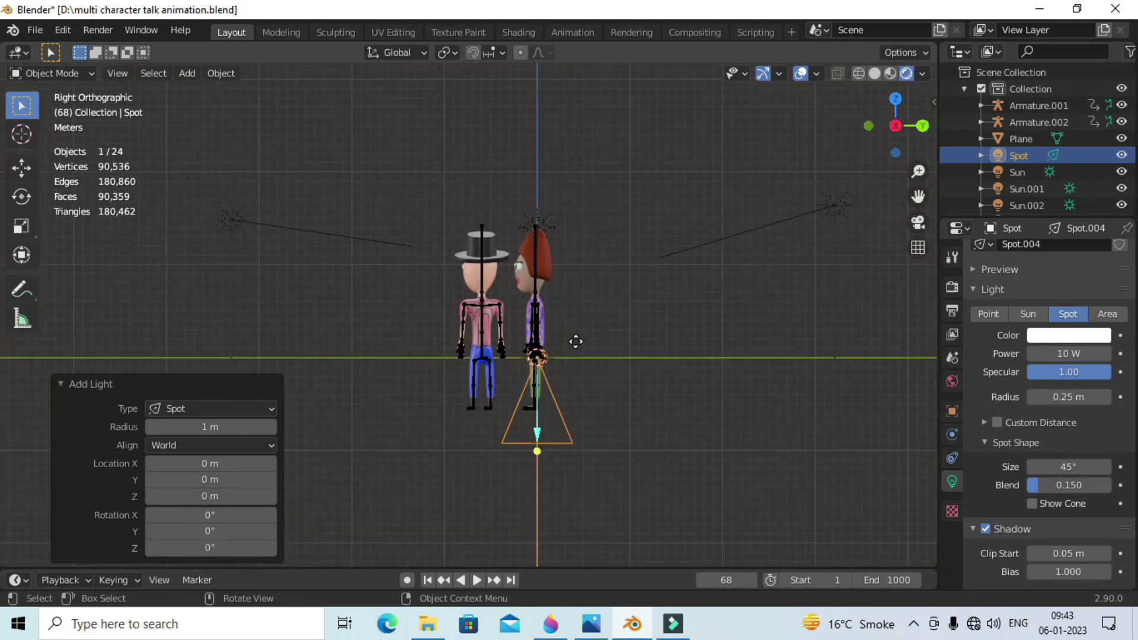
pyautogui.press('g')
pyautogui.click(422, 231)
pyautogui.press('r')
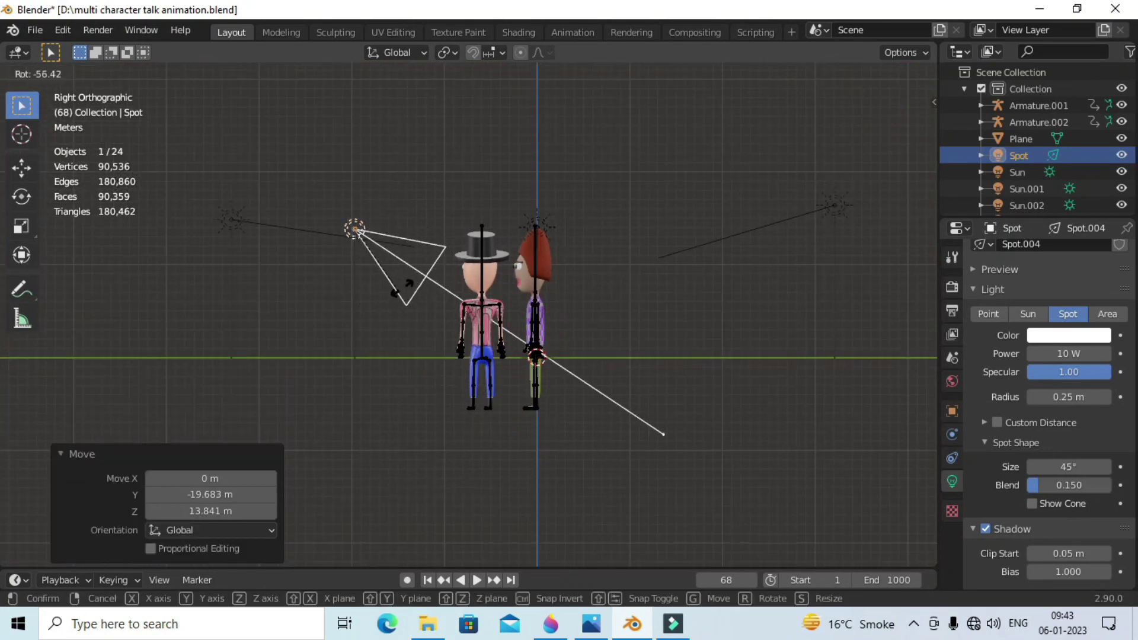
pyautogui.click(428, 269)
pyautogui.press('g')
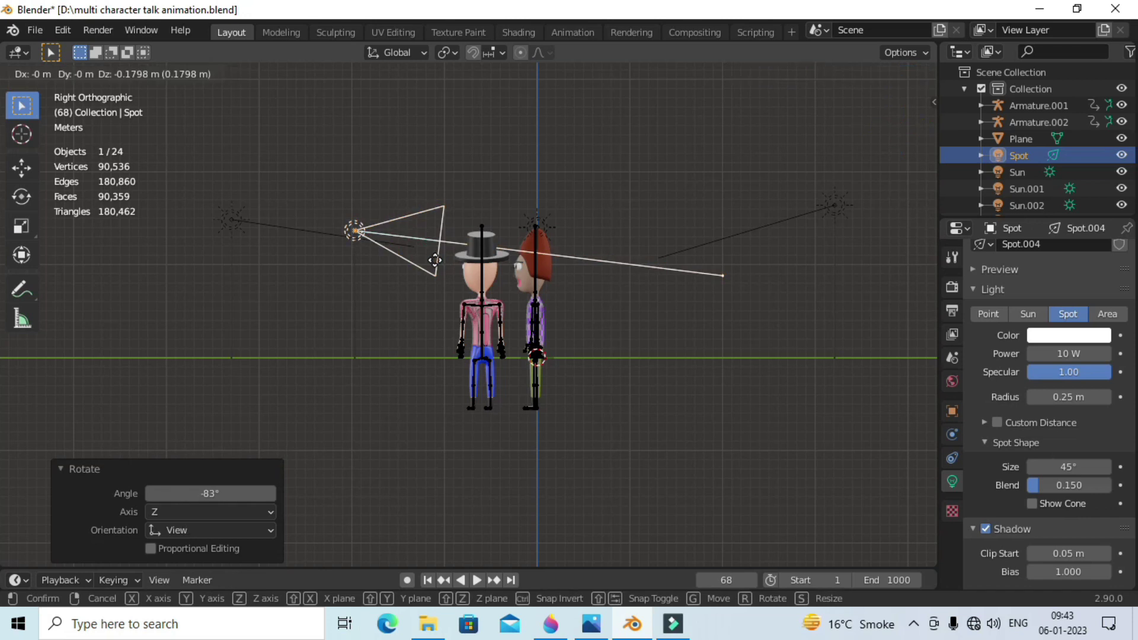
pyautogui.click(500, 285)
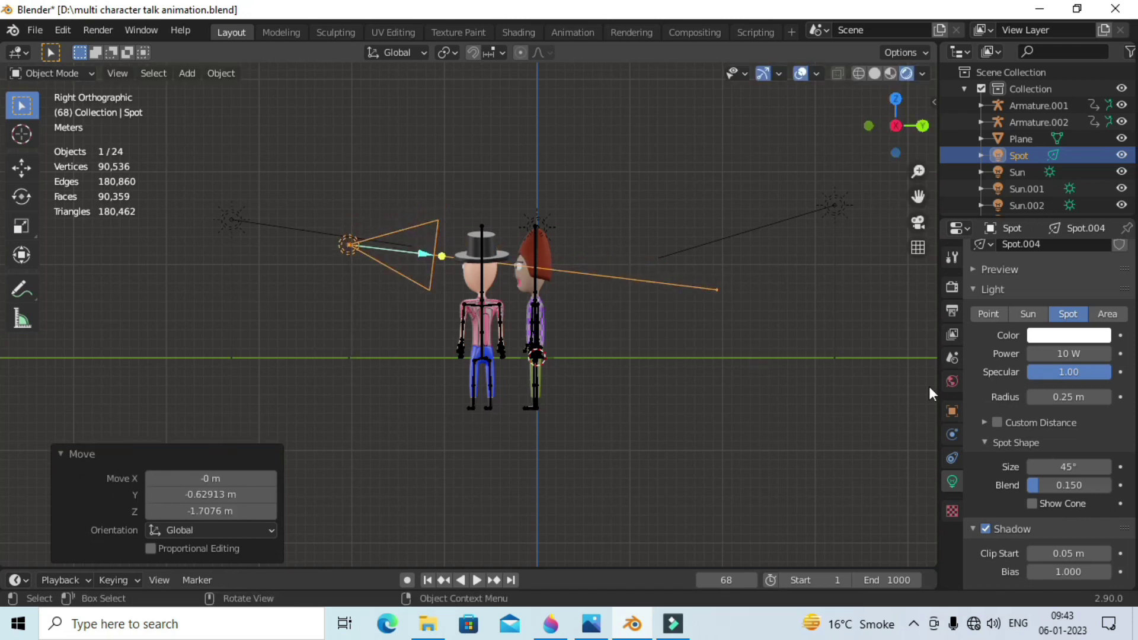
# Set the spot light's Power to 1500 W
pyautogui.click(1080, 354)
pyautogui.write('1500')
pyautogui.press('Return')
pyautogui.moveTo(491, 346)
pyautogui.mouseDown(button='middle')
pyautogui.moveTo(647, 383)
pyautogui.moveTo(635, 336)
pyautogui.mouseUp(button='middle')
# Move the spot light further up and left in top view
pyautogui.press('KP_7')
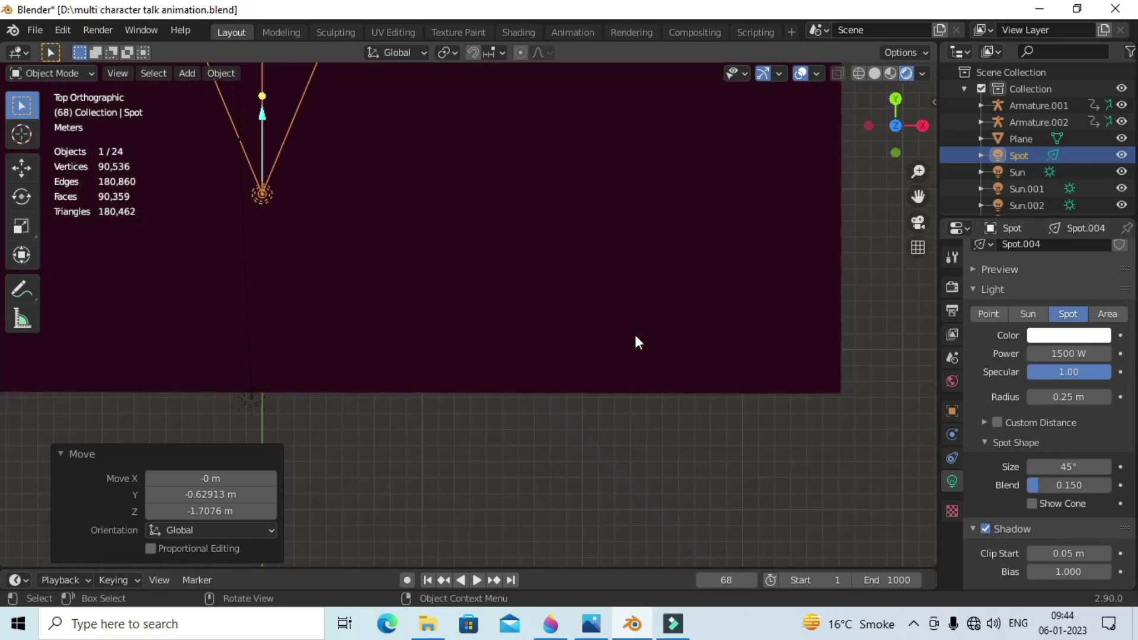
pyautogui.keyDown('shift'); pyautogui.moveTo(422, 227); pyautogui.dragTo(530, 264, button='middle'); pyautogui.keyUp('shift')
pyautogui.press('g')
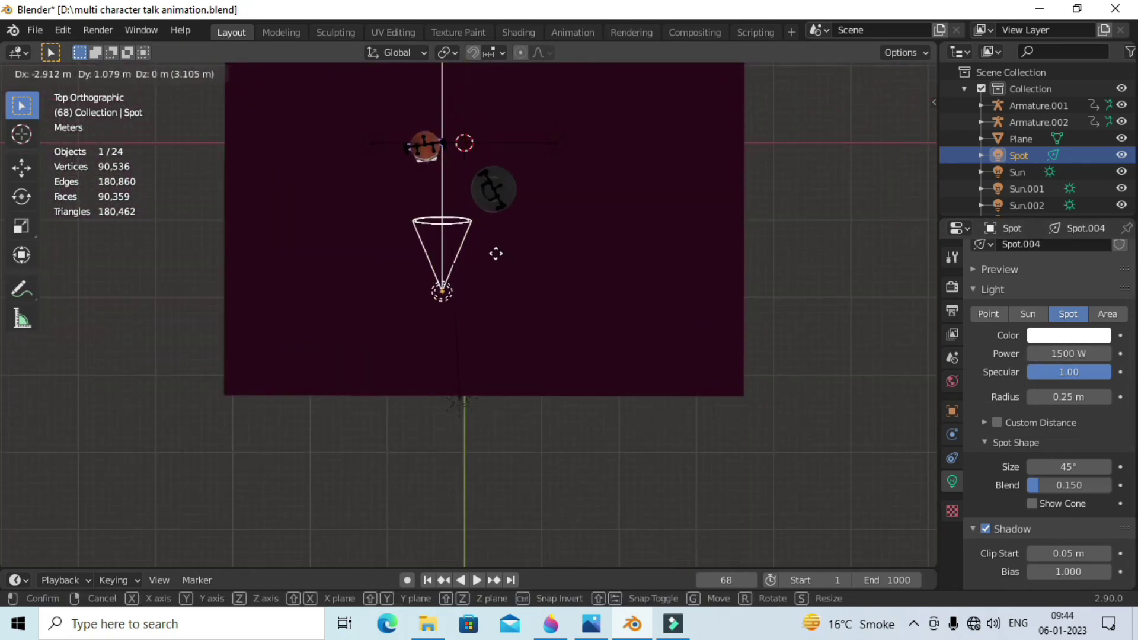
pyautogui.click(494, 249)
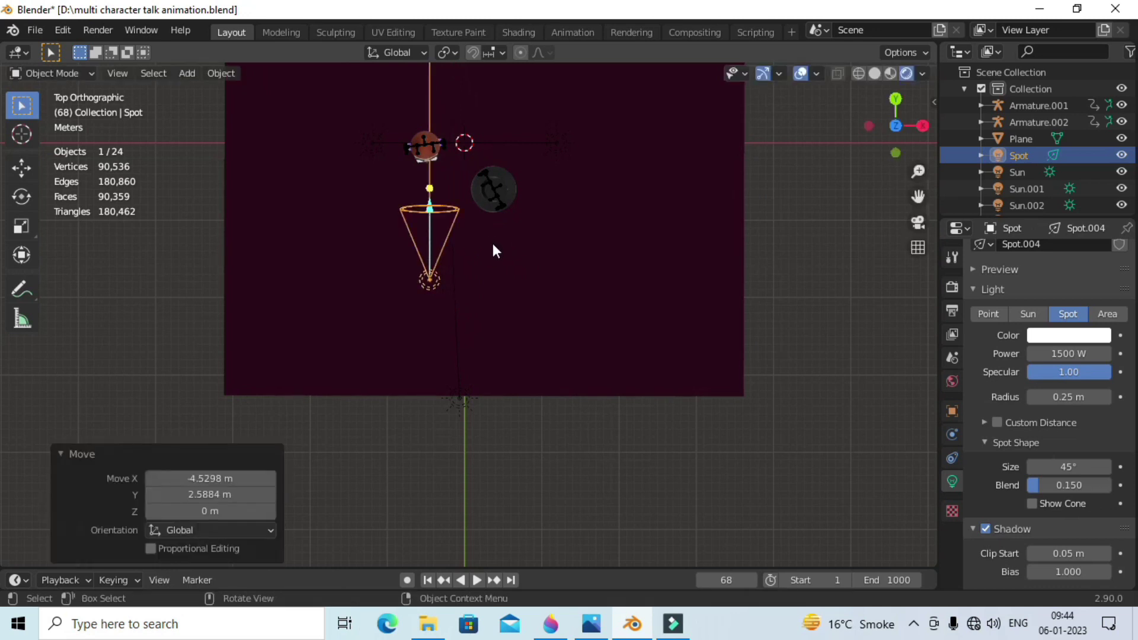
# Duplicate the spot as Spot.001, rotated 63.6° toward the characters
pyautogui.hotkey('shift', 'd')
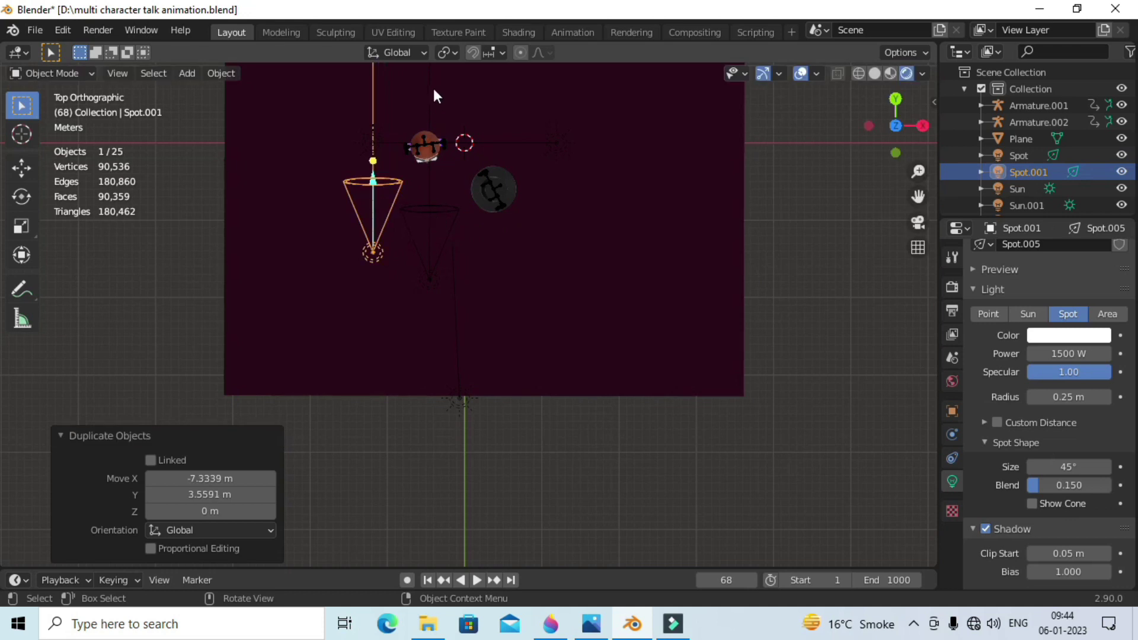
pyautogui.press('r')
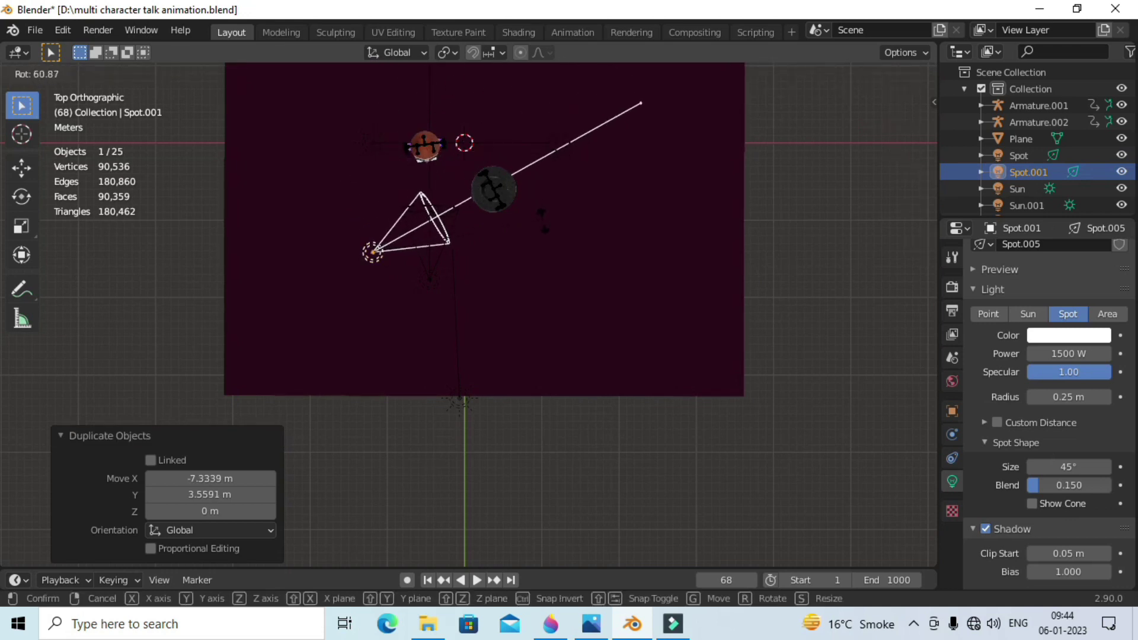
pyautogui.click(543, 225)
# View the characters from the front in perspective and hide the viewport overlays
pyautogui.press('KP_1')
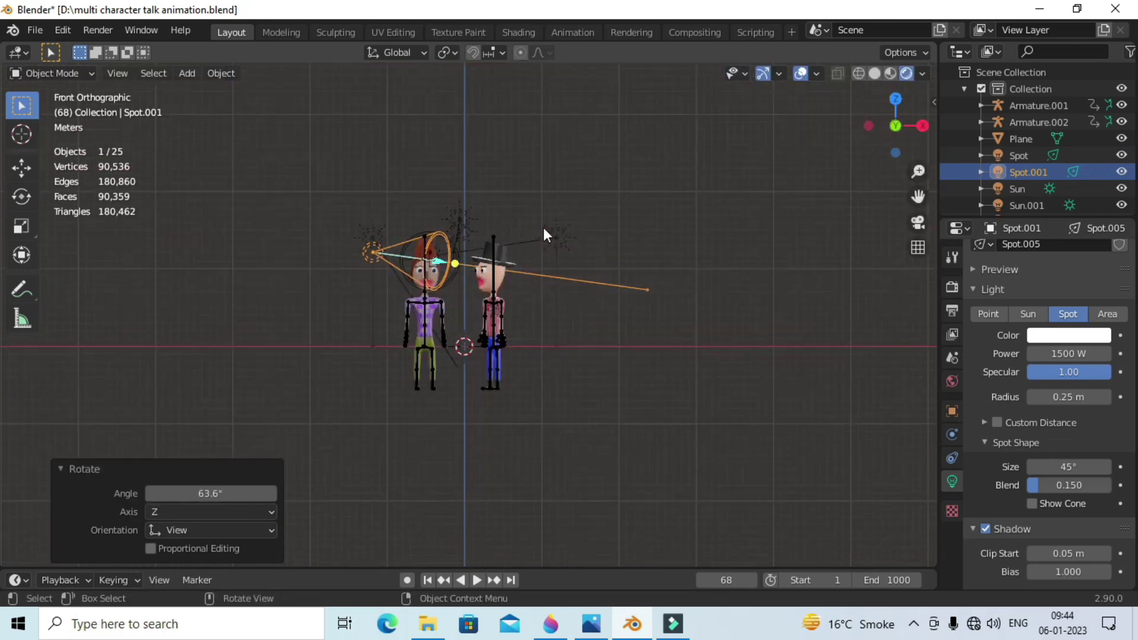
pyautogui.scroll(3, 543, 227)
pyautogui.scroll(3, 557, 243)
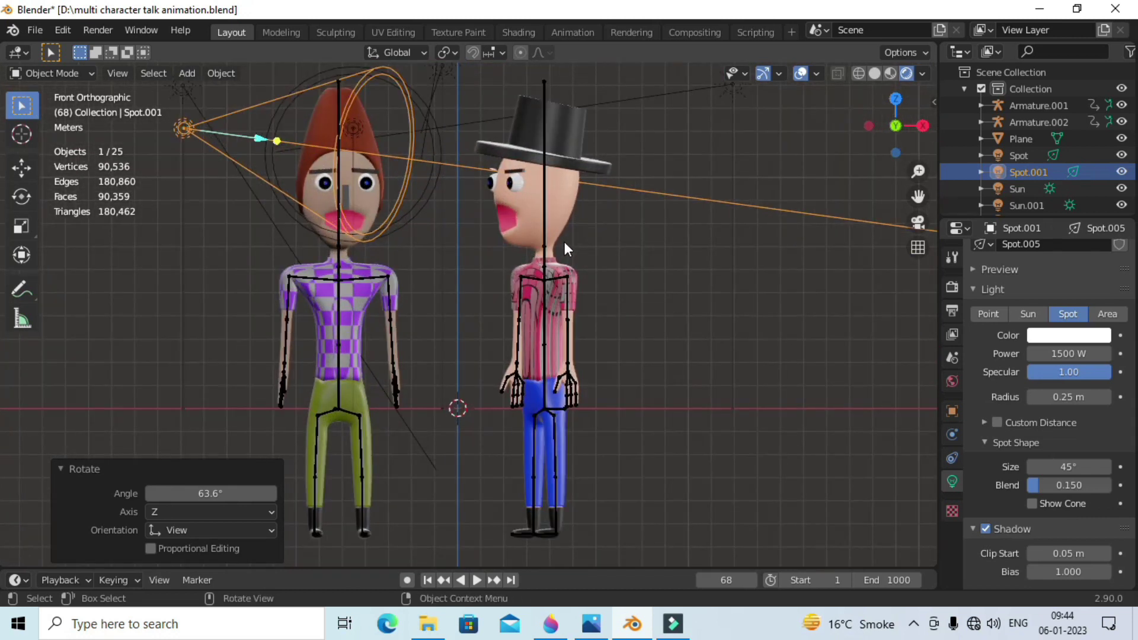
pyautogui.moveTo(567, 239)
pyautogui.keyDown('shift'); pyautogui.mouseDown(button='middle')
pyautogui.moveTo(646, 247)
pyautogui.moveTo(596, 251)
pyautogui.moveTo(575, 224)
pyautogui.moveTo(680, 212)
pyautogui.mouseUp(button='middle'); pyautogui.keyUp('shift')
pyautogui.scroll(2, 575, 224)
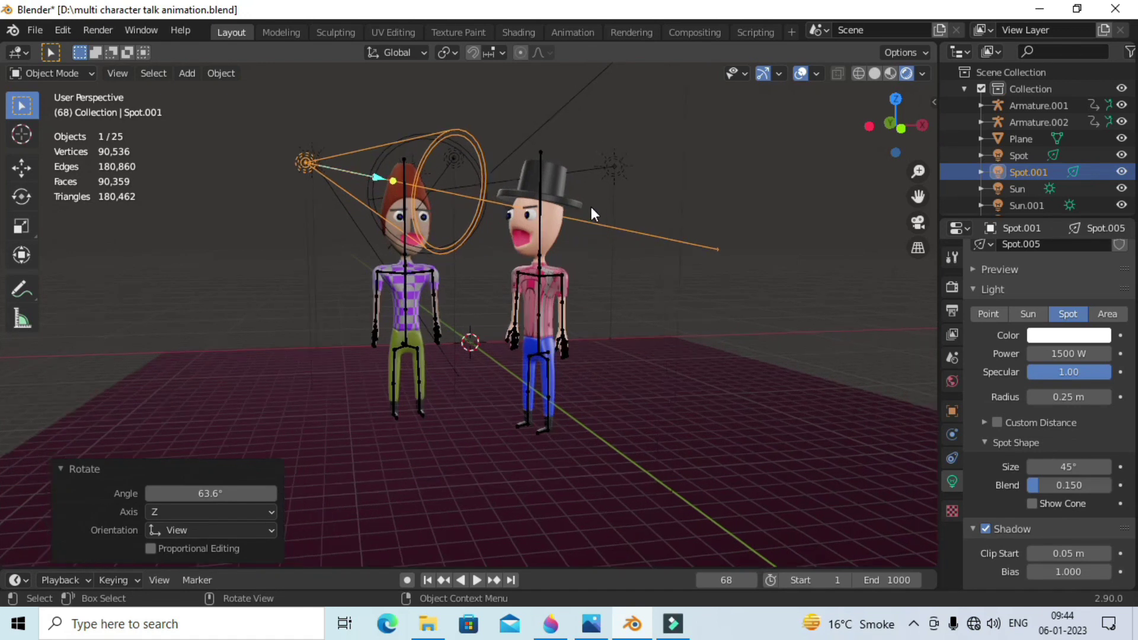
pyautogui.click(801, 74)
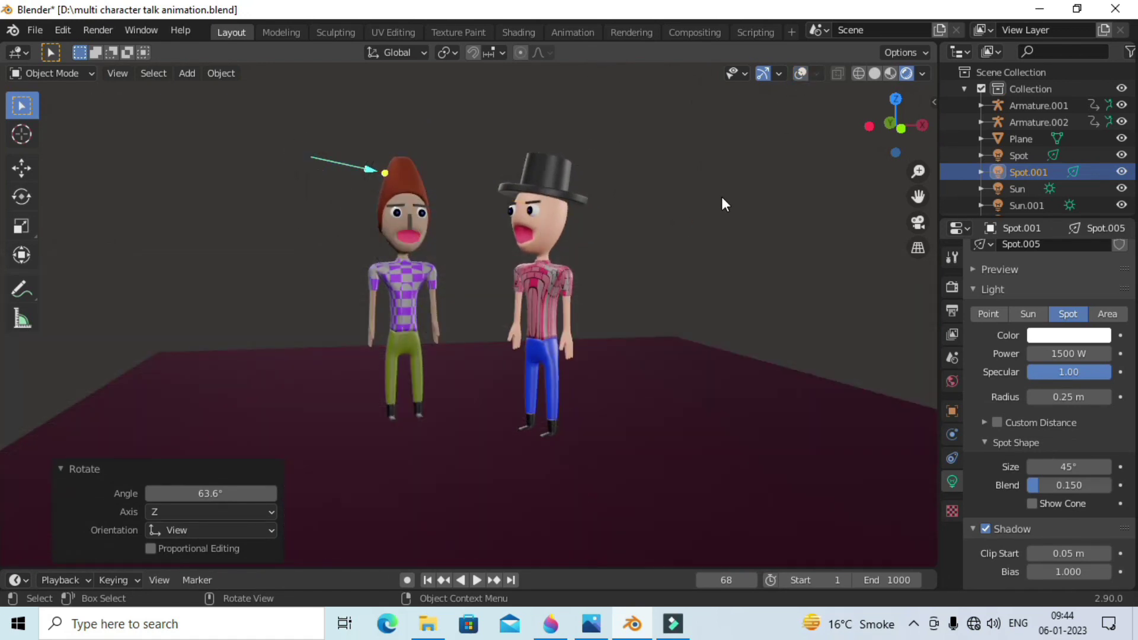
# Inspect the ground plane's material, orbit, and turn viewport overlays back on
pyautogui.click(709, 211)
pyautogui.scroll(2, 677, 231)
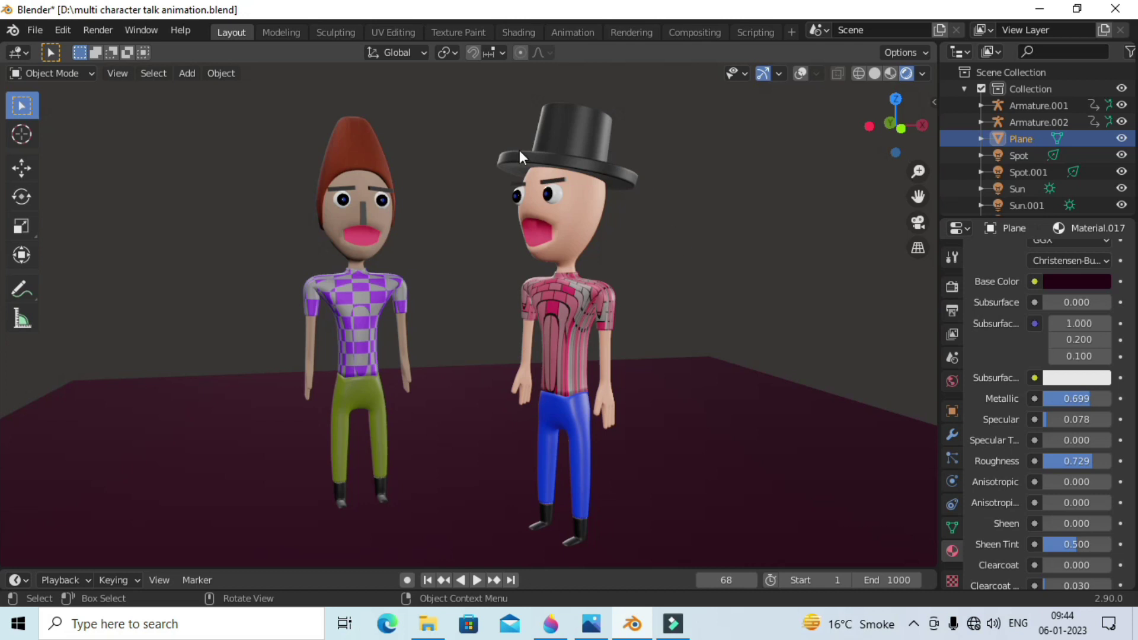
pyautogui.moveTo(478, 214); pyautogui.dragTo(526, 212, button='middle')
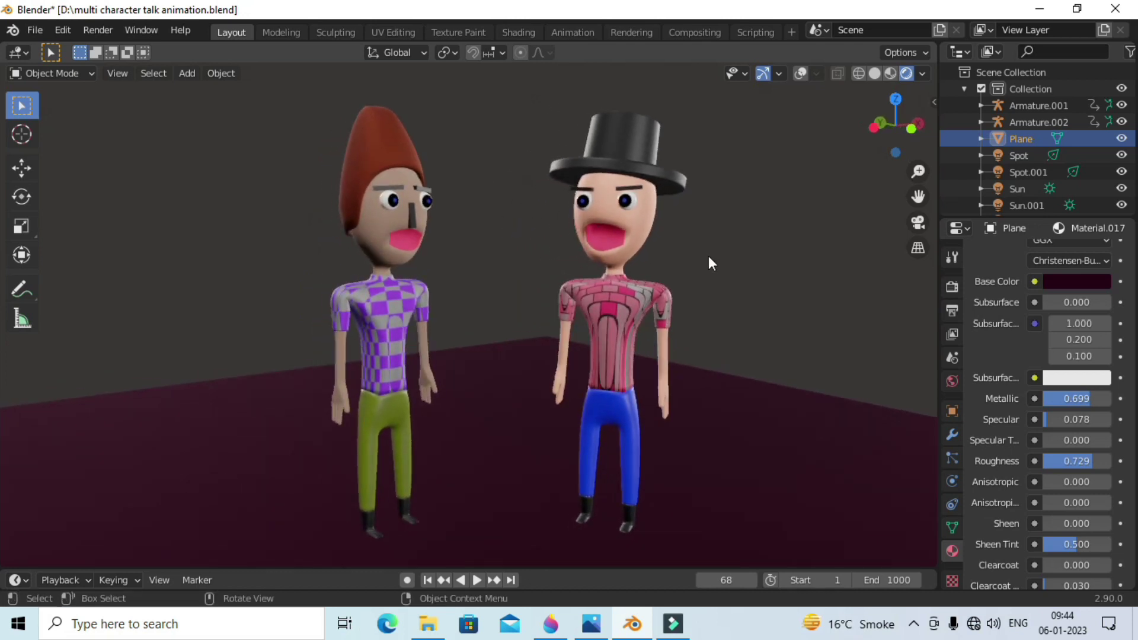
pyautogui.moveTo(749, 277); pyautogui.dragTo(710, 268, button='middle')
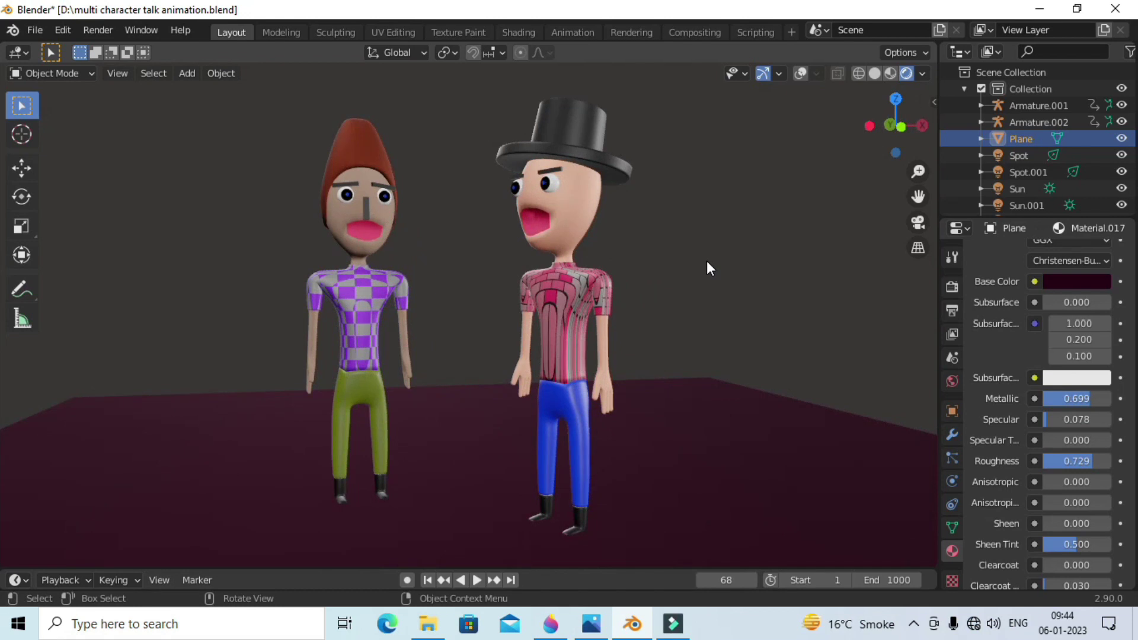
pyautogui.click(801, 73)
pyautogui.click(797, 172)
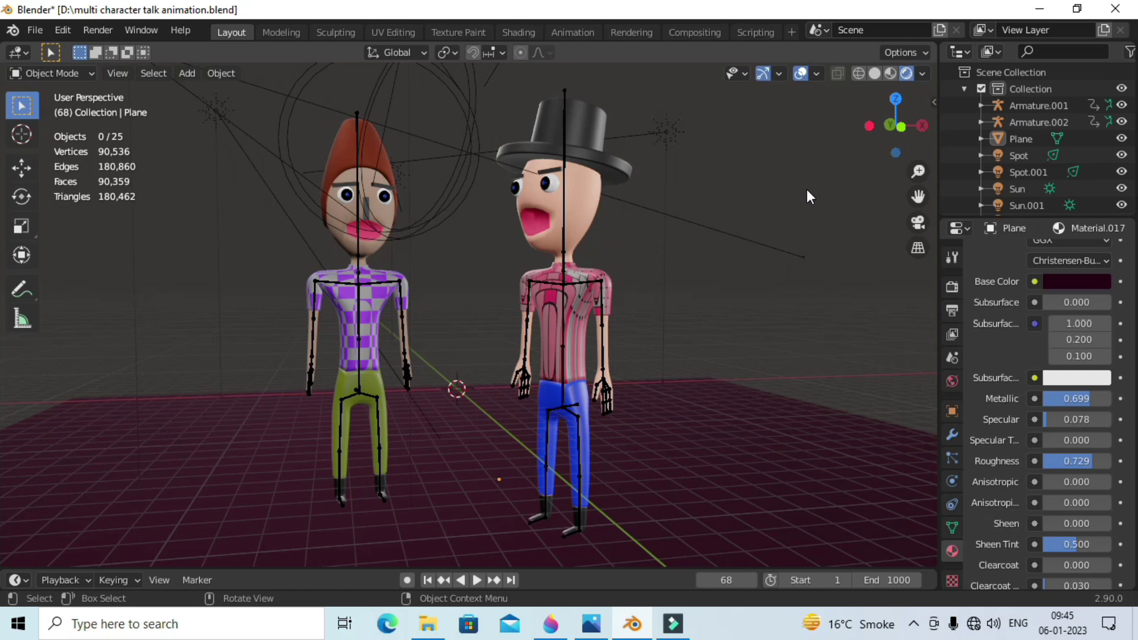
# Review Cube.013's Principled BSDF, keeping Metallic 0.313 and Roughness 0.645, then deselect
pyautogui.click(582, 225)
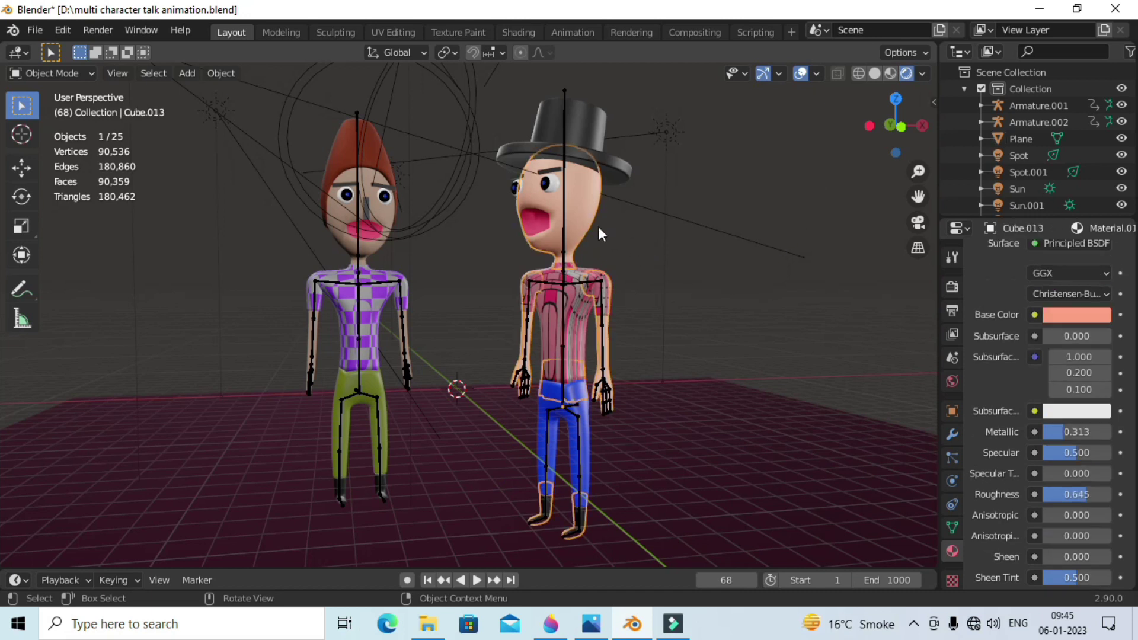
pyautogui.click(623, 248)
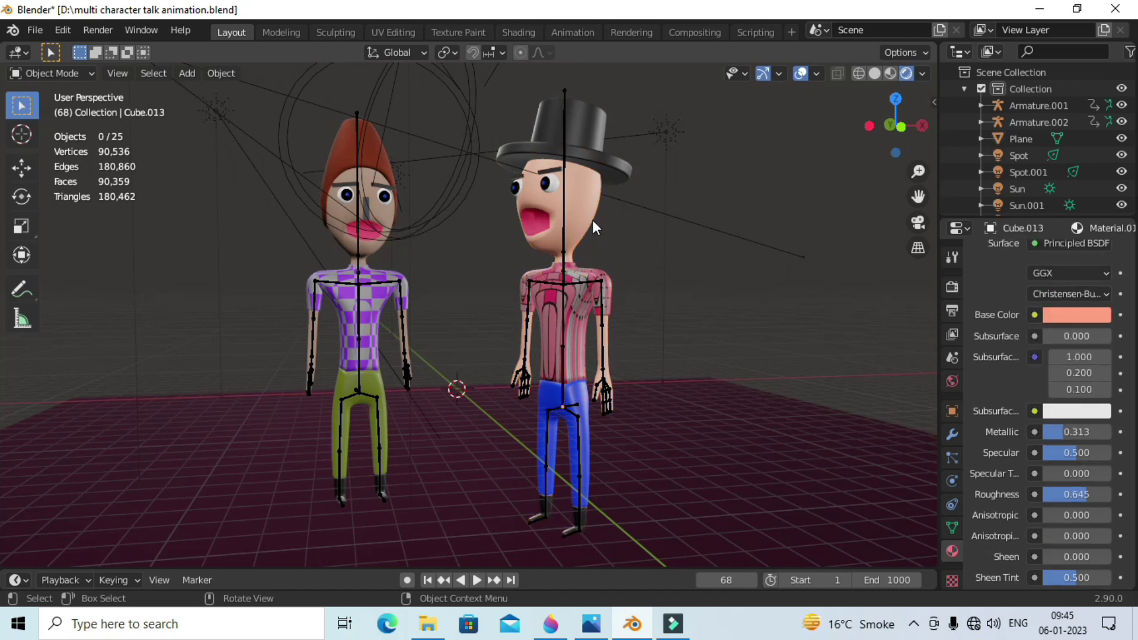
pyautogui.click(591, 224)
pyautogui.click(622, 242)
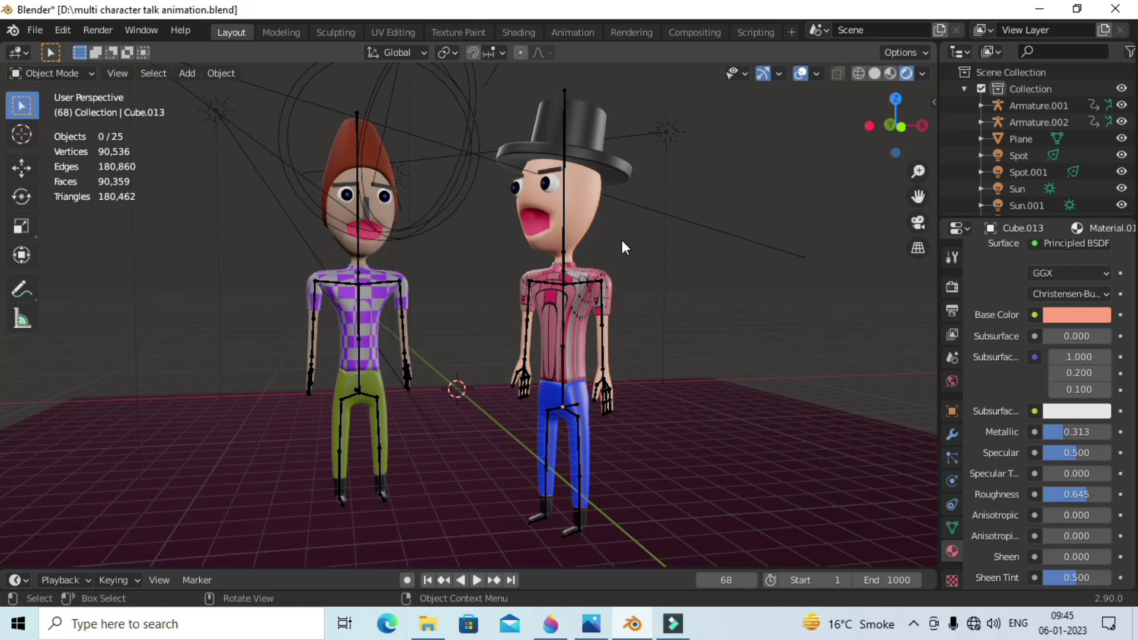
pyautogui.click(590, 218)
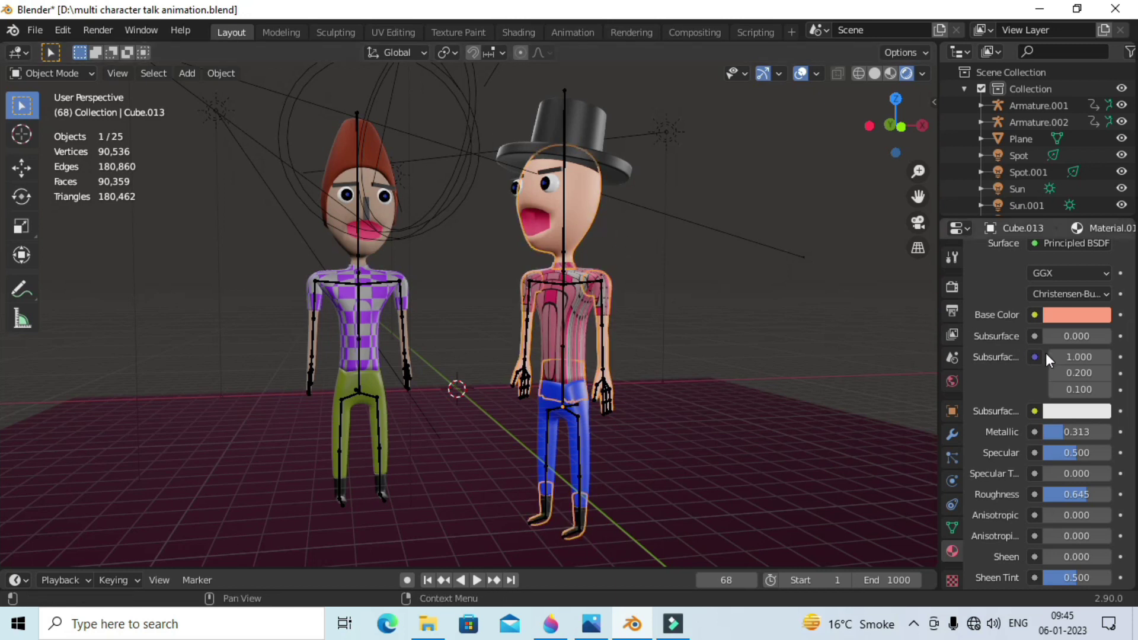
pyautogui.scroll(-3, 1055, 456)
pyautogui.scroll(1, 1055, 459)
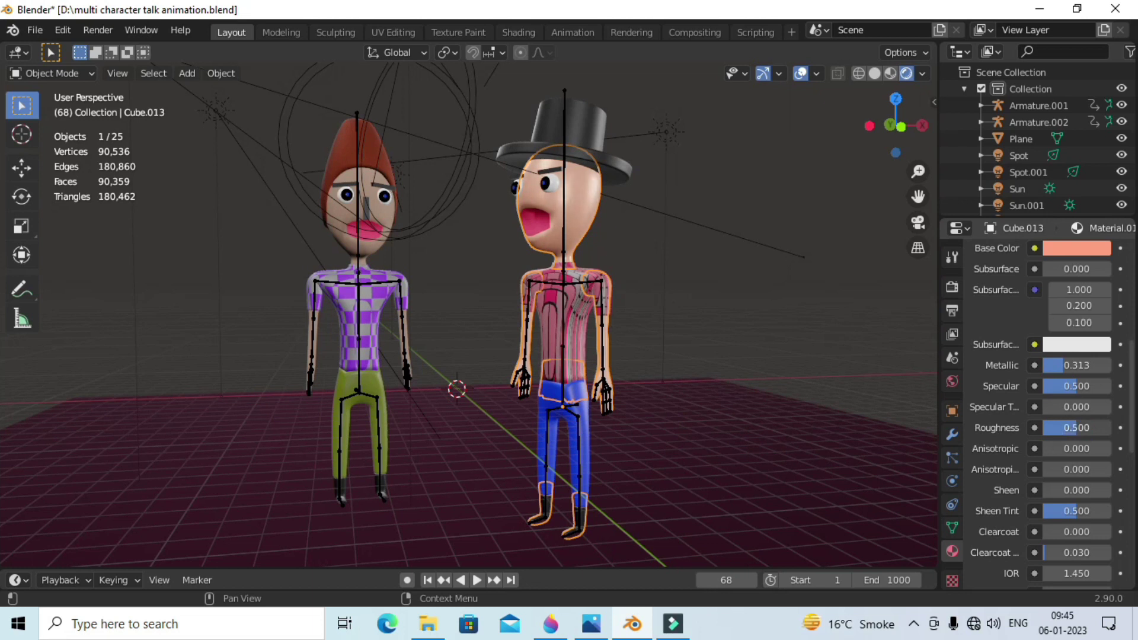
pyautogui.click(621, 243)
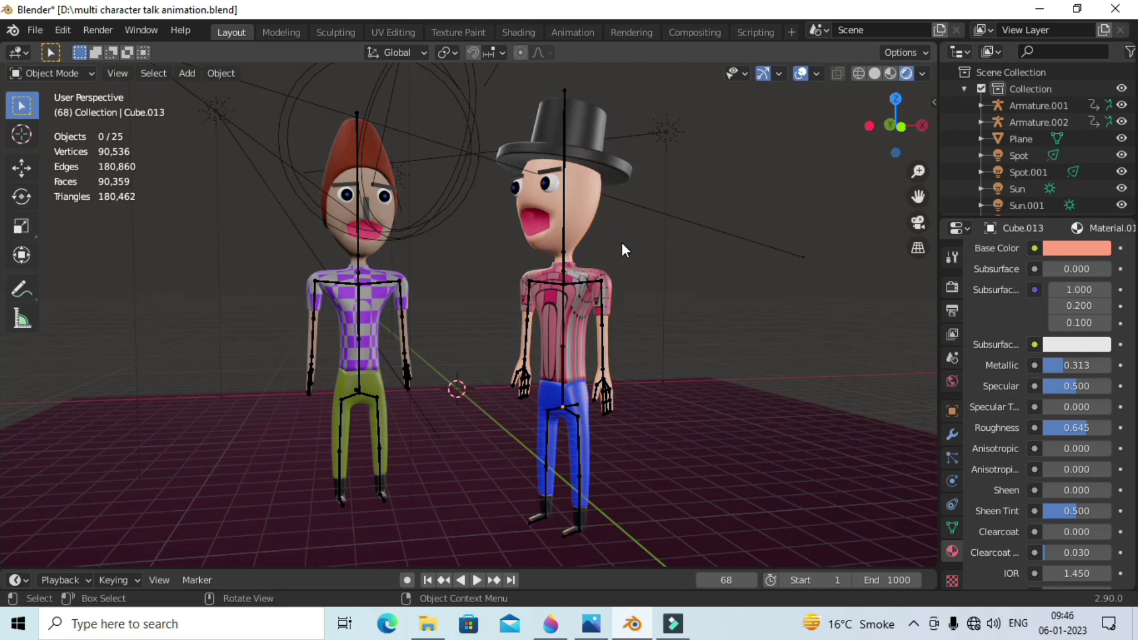